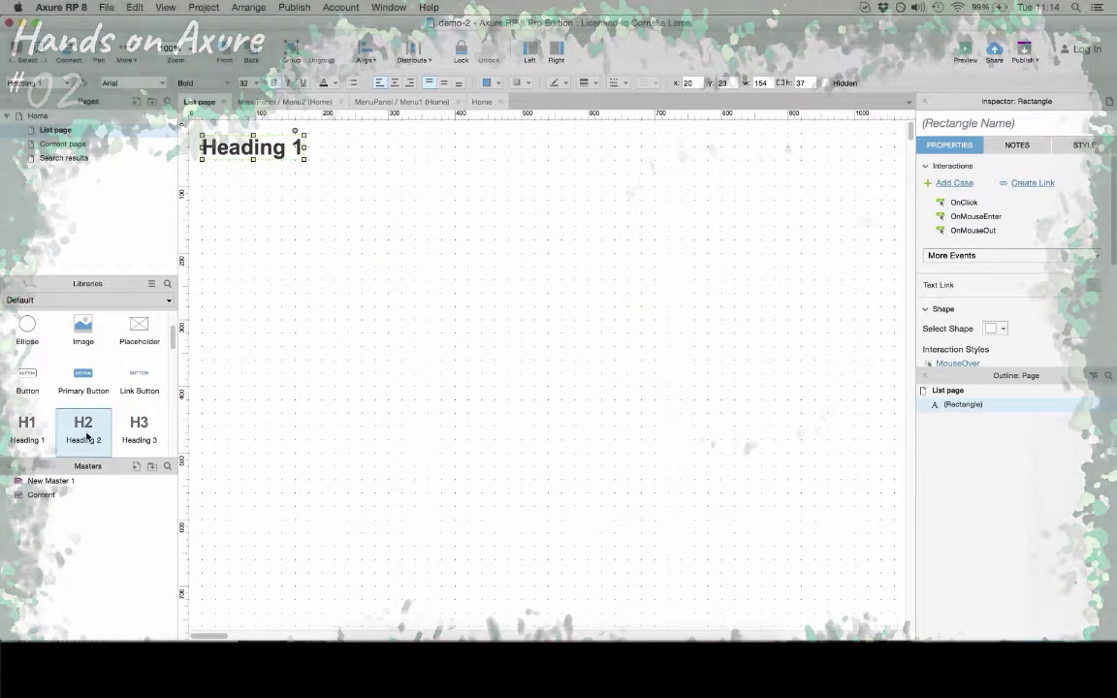
Place Heading 2, Heading 3 and a paragraph below Heading 1
left_click_drag(85, 436, 203, 194)
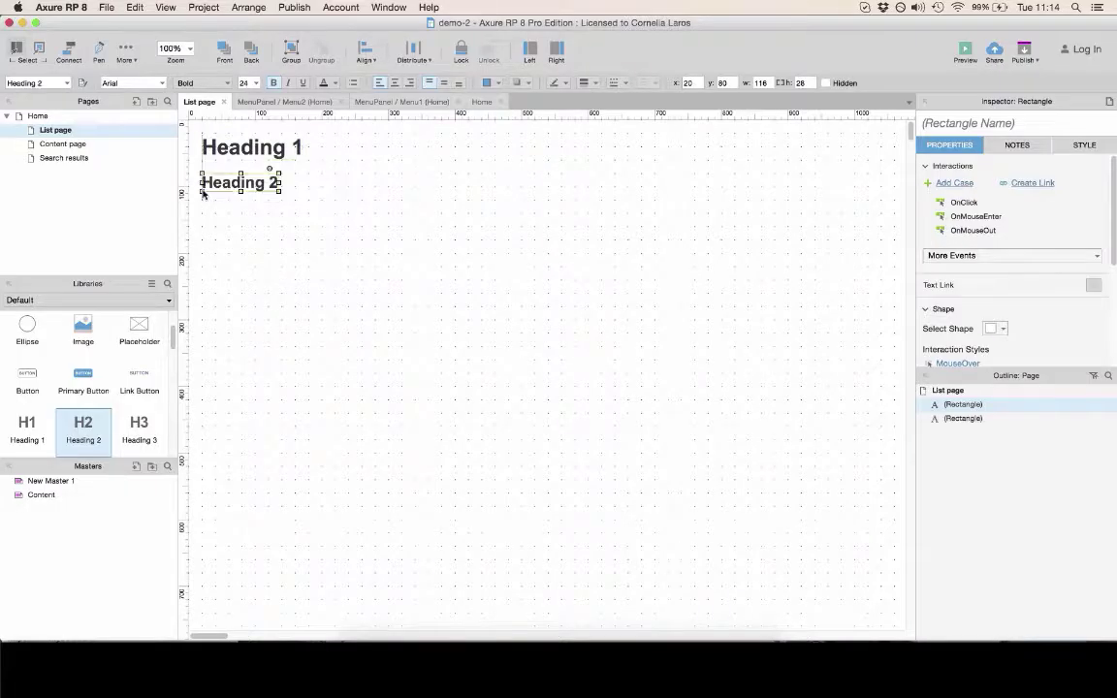
left_click_drag(136, 422, 203, 207)
scroll(38, 435, "down", 3)
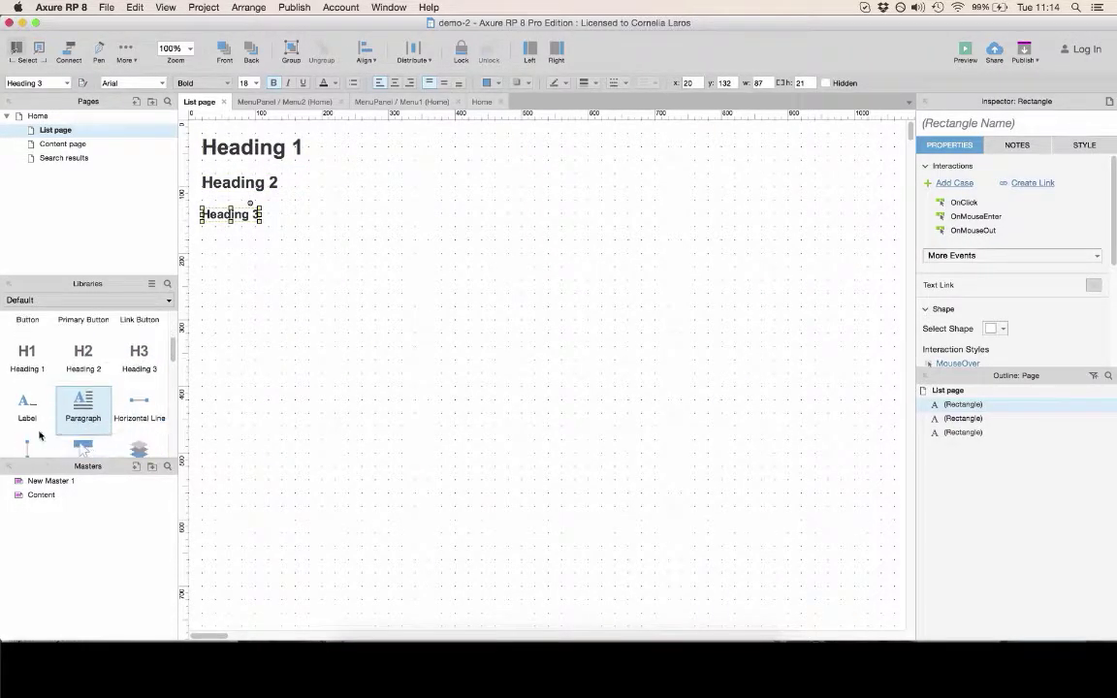
left_click_drag(77, 402, 200, 231)
Duplicate the Heading 3 and paragraph pair below the originals
left_click(344, 178)
left_click(223, 212)
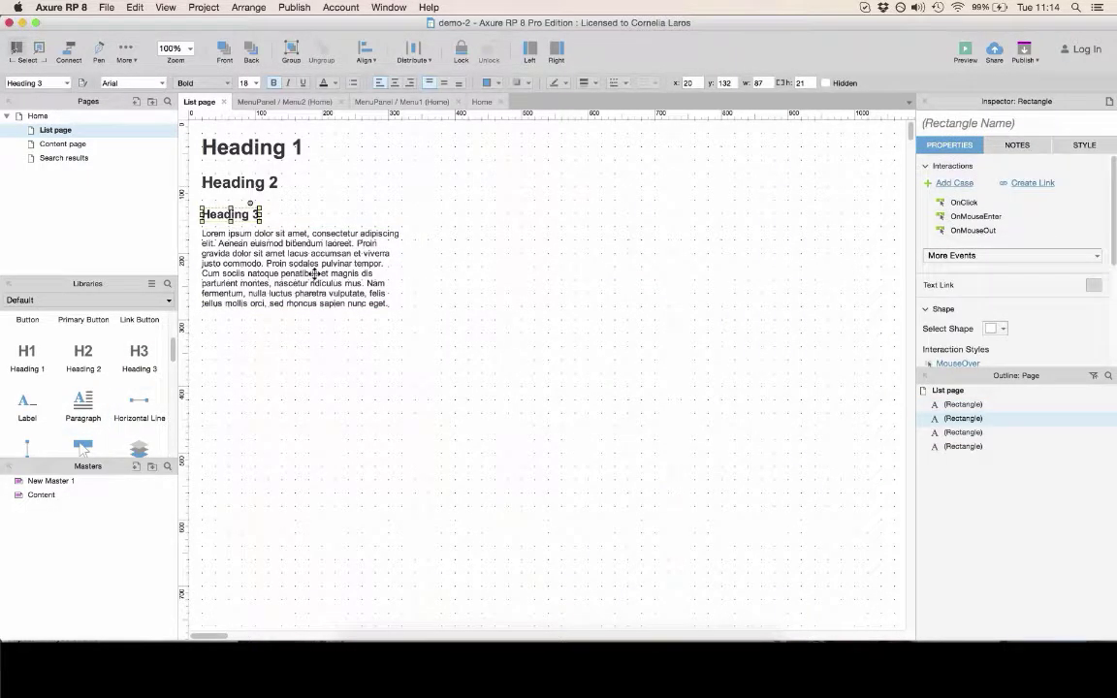
left_click(315, 274, "shift")
left_click_drag(315, 274, 304, 384)
Add a default Button, a Primary Button and a Link Button beneath the text
scroll(78, 374, "up", 1)
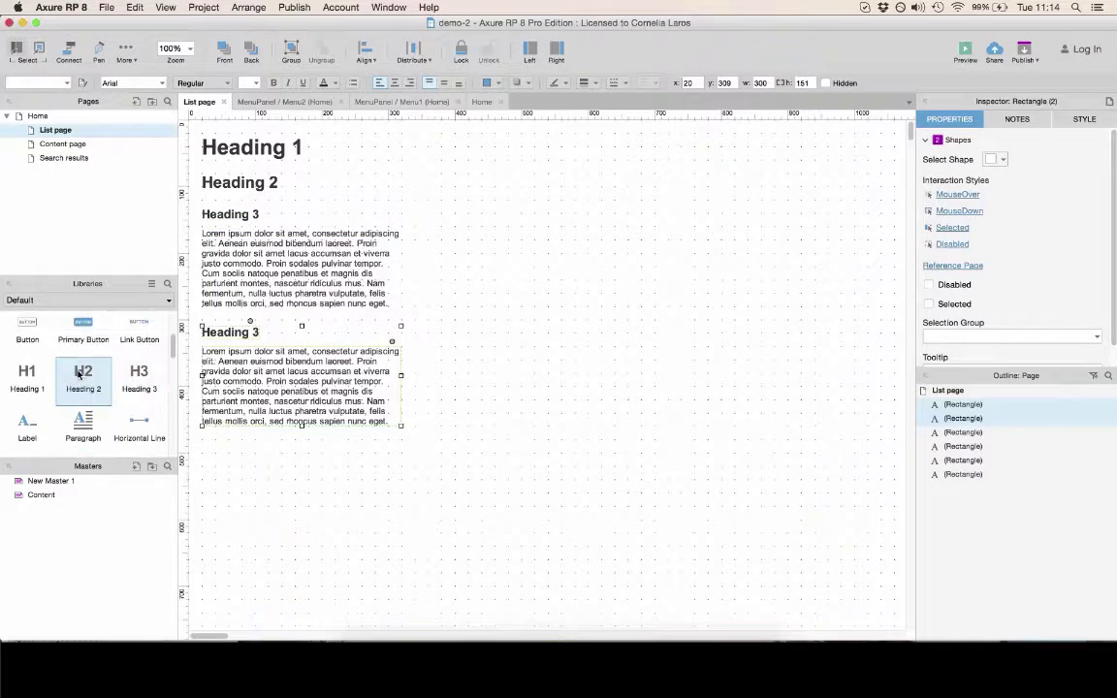
scroll(78, 374, "up", 1)
left_click_drag(15, 336, 345, 449)
left_click_drag(139, 339, 461, 459)
left_click(467, 516)
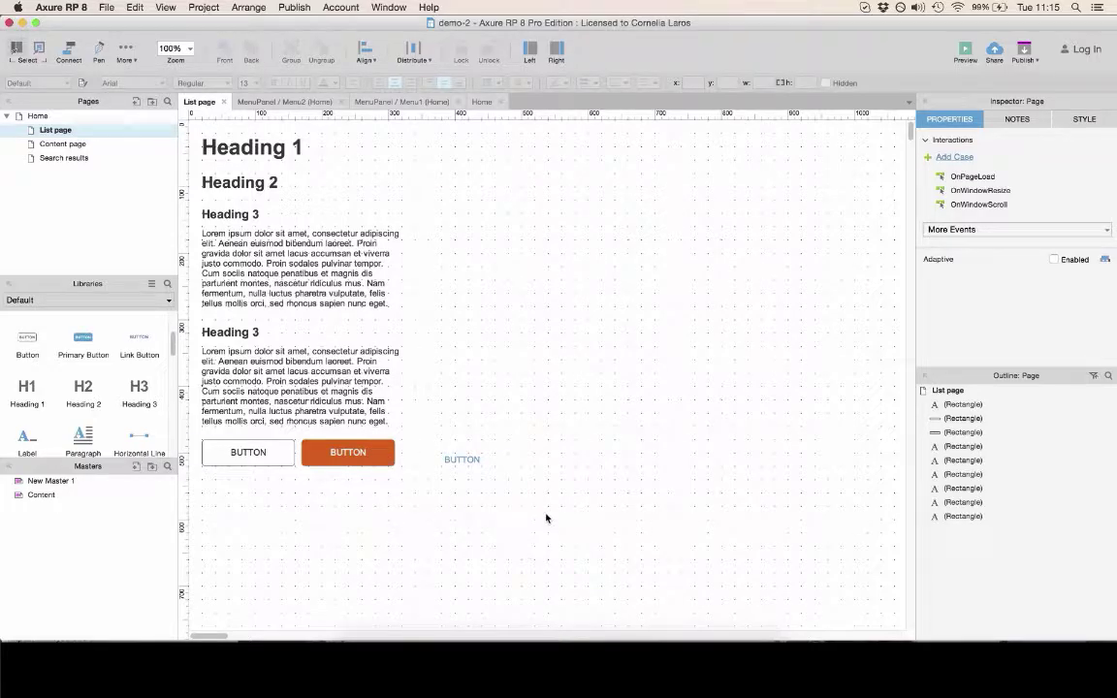
Align the three buttons on their middles and distribute them evenly horizontally
left_click_drag(547, 508, 194, 436)
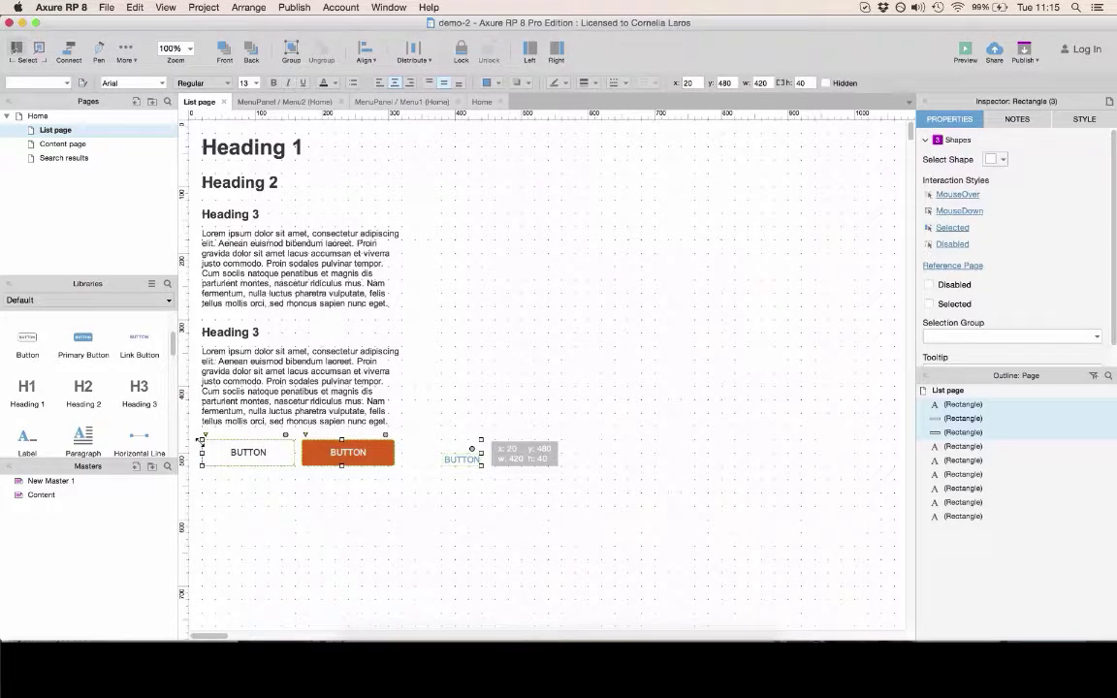
left_click(367, 50)
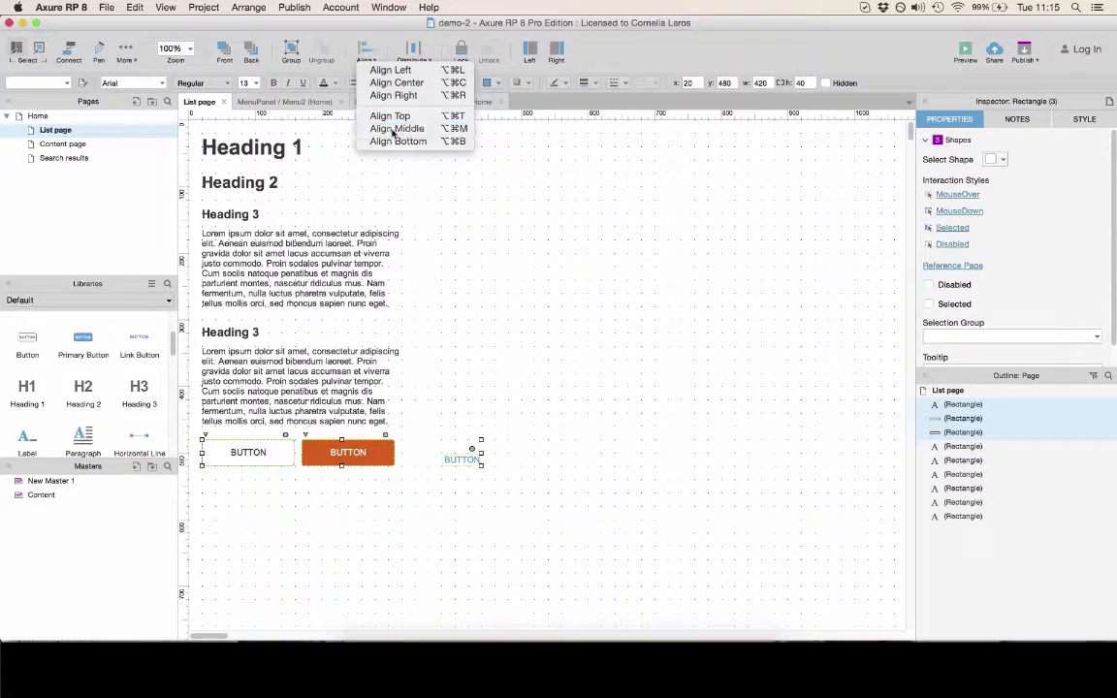
left_click(393, 129)
left_click(414, 51)
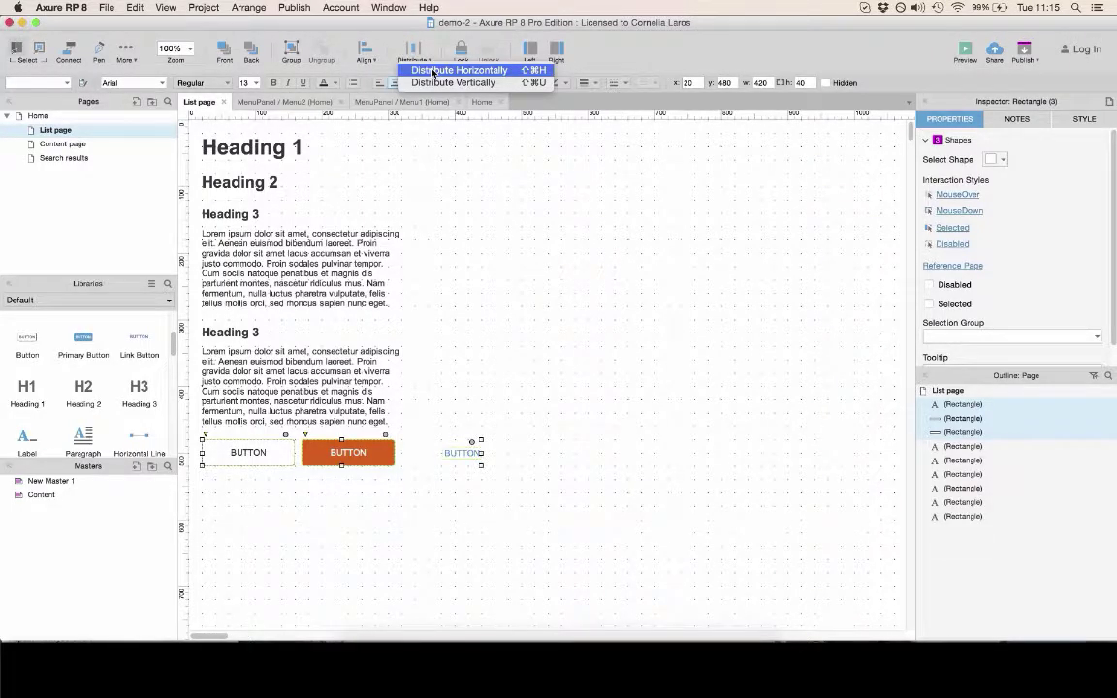
left_click(433, 71)
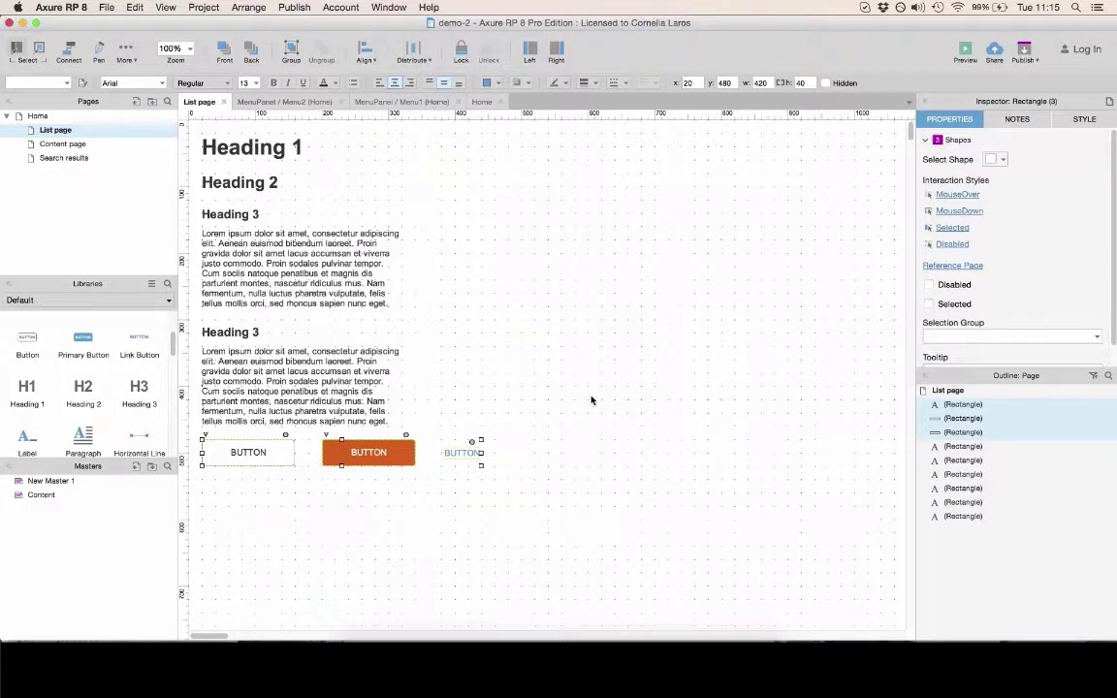
left_click(590, 478)
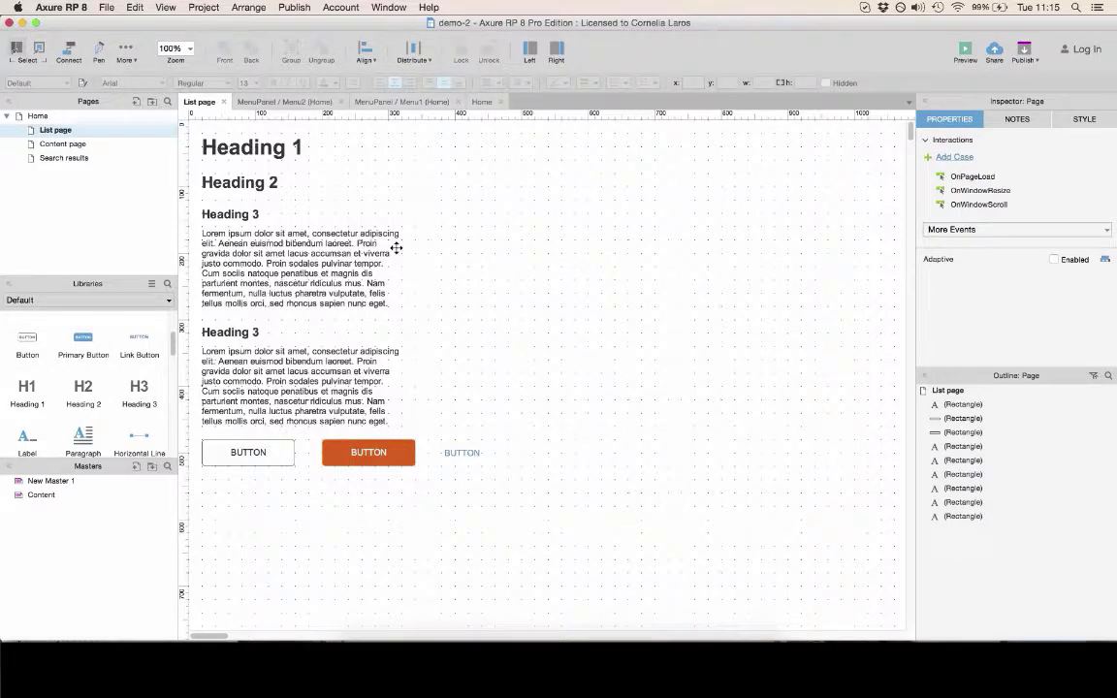
Colour the first Heading 3 red and update the Heading 3 style so both headings turn red
left_click(222, 215)
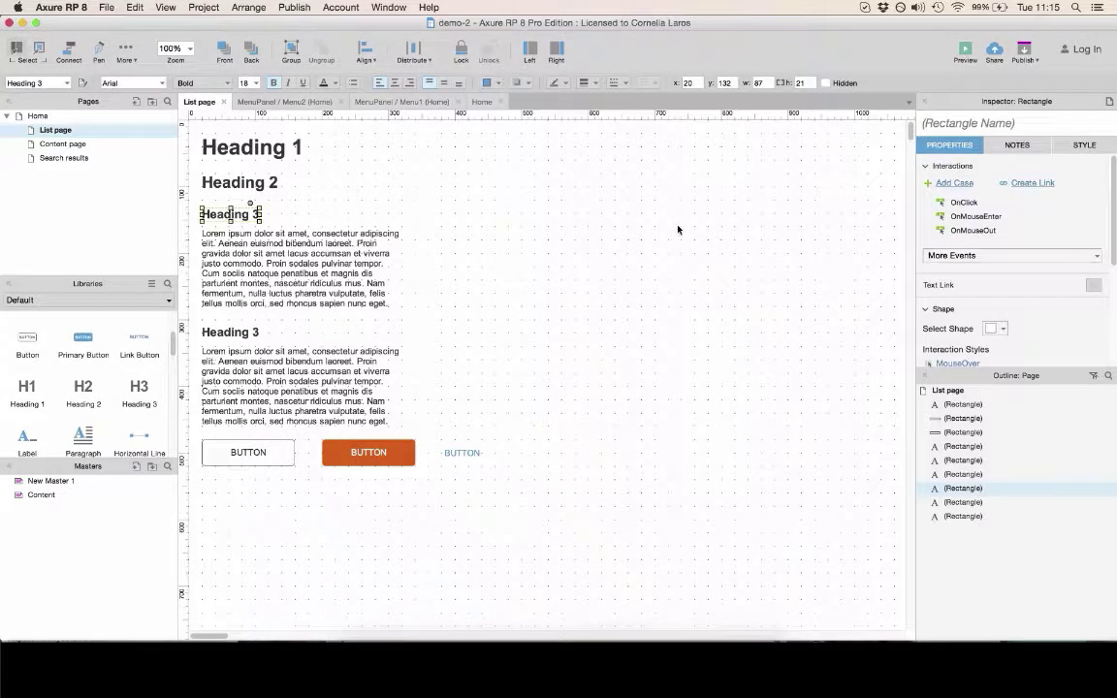
left_click(1084, 144)
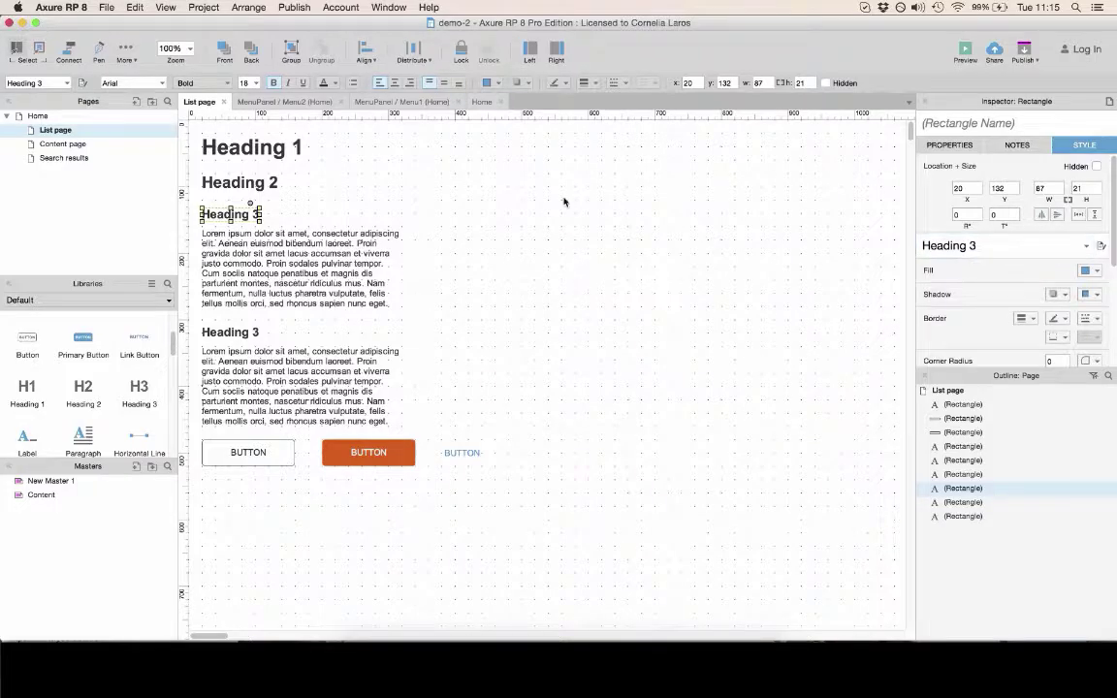
left_click(336, 86)
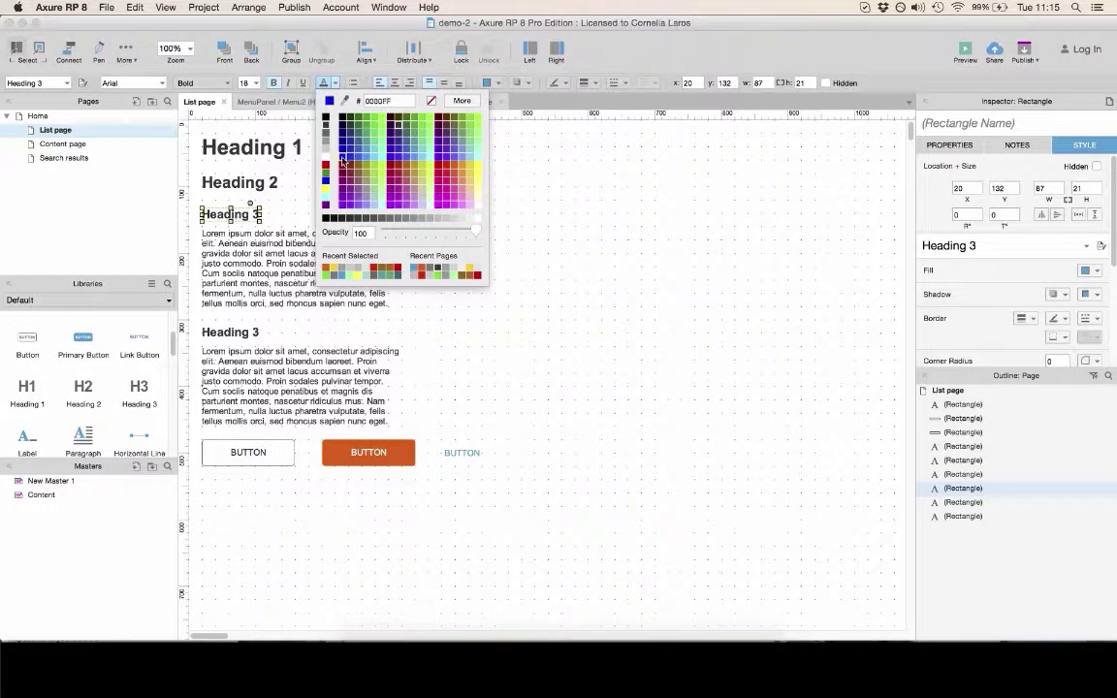
key("Escape")
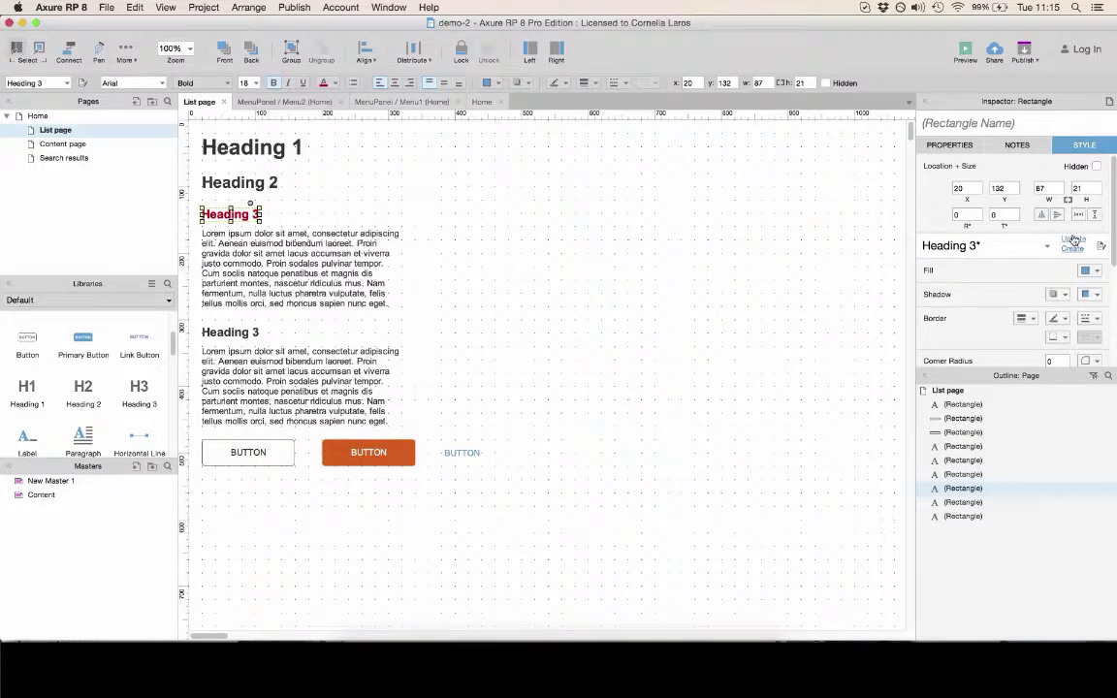
left_click(1078, 241)
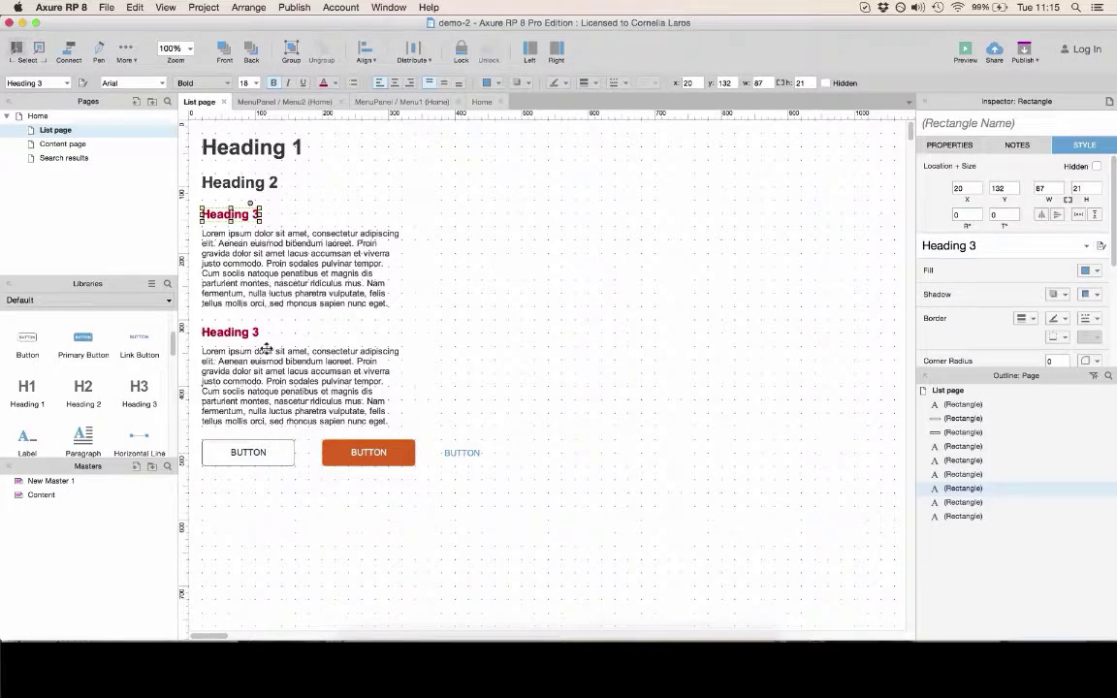
left_click(229, 332)
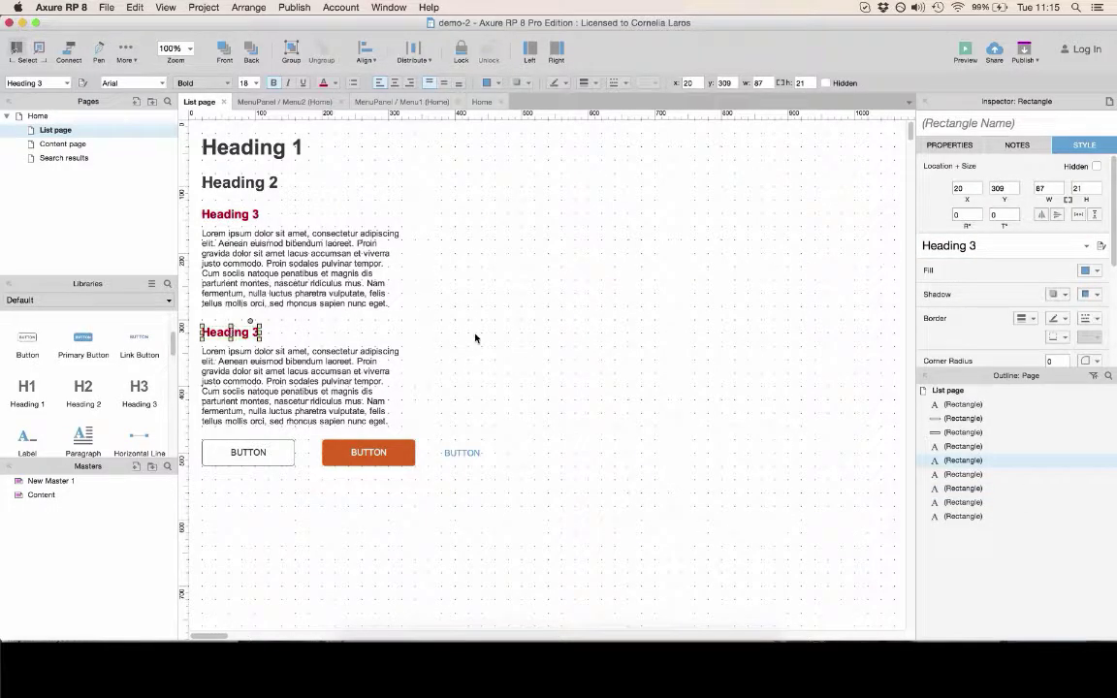
left_click(239, 213)
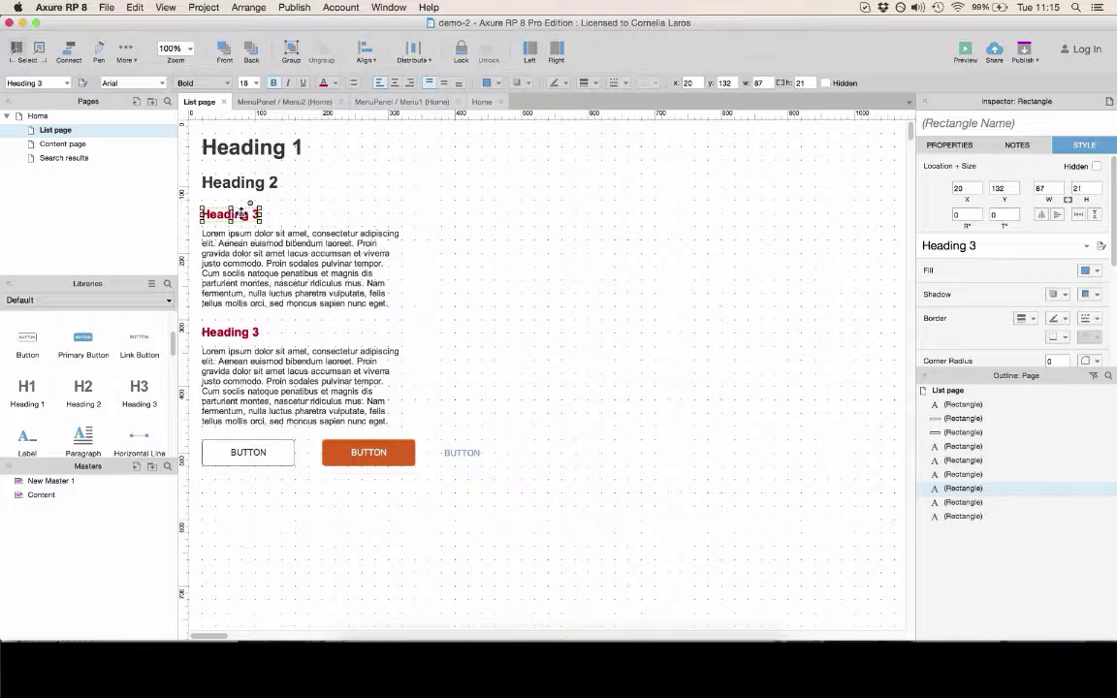
Make the first Heading 3 green
left_click(330, 82)
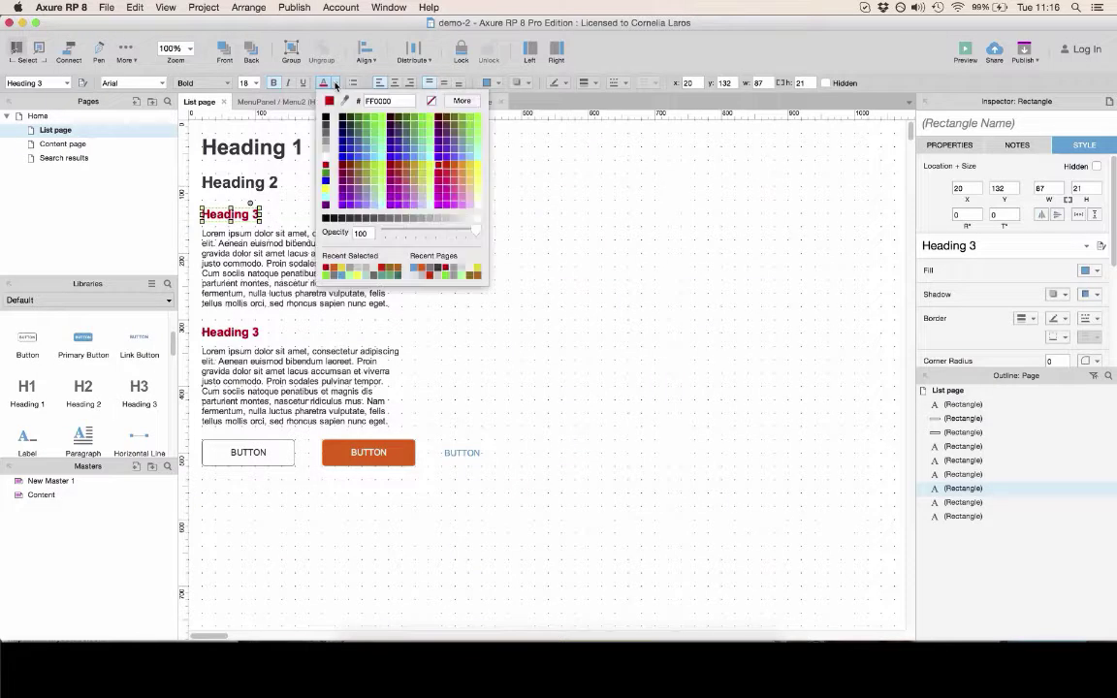
left_click(375, 118)
left_click(531, 311)
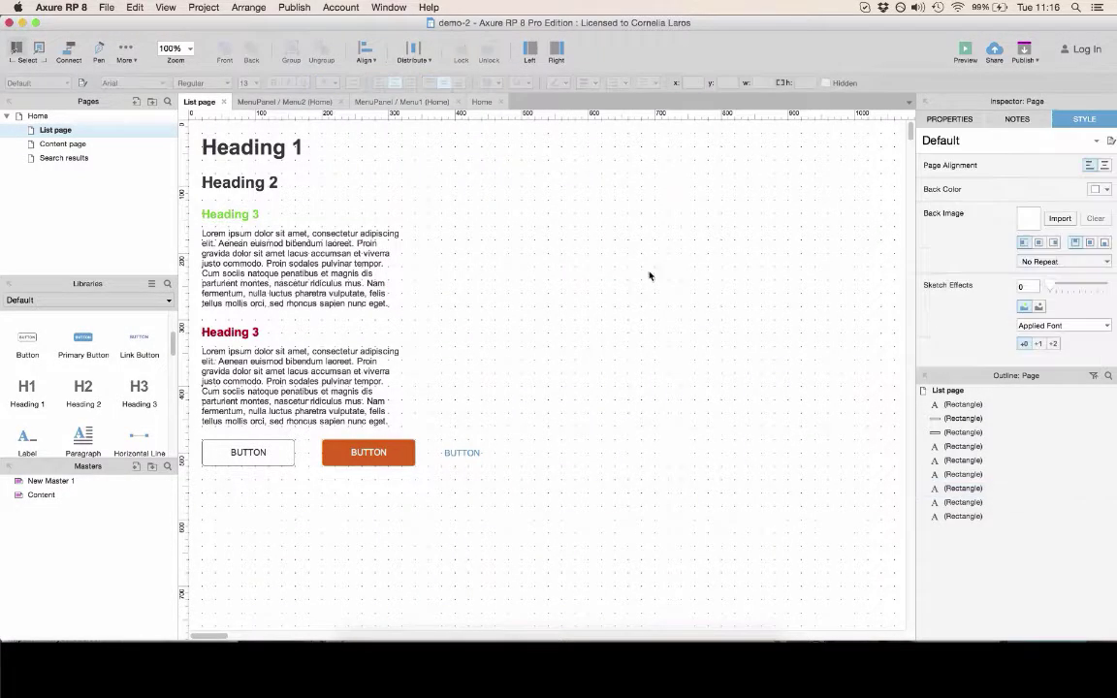
Recolour the second Heading 3 blue and update the Heading 3 style with it
left_click(242, 331)
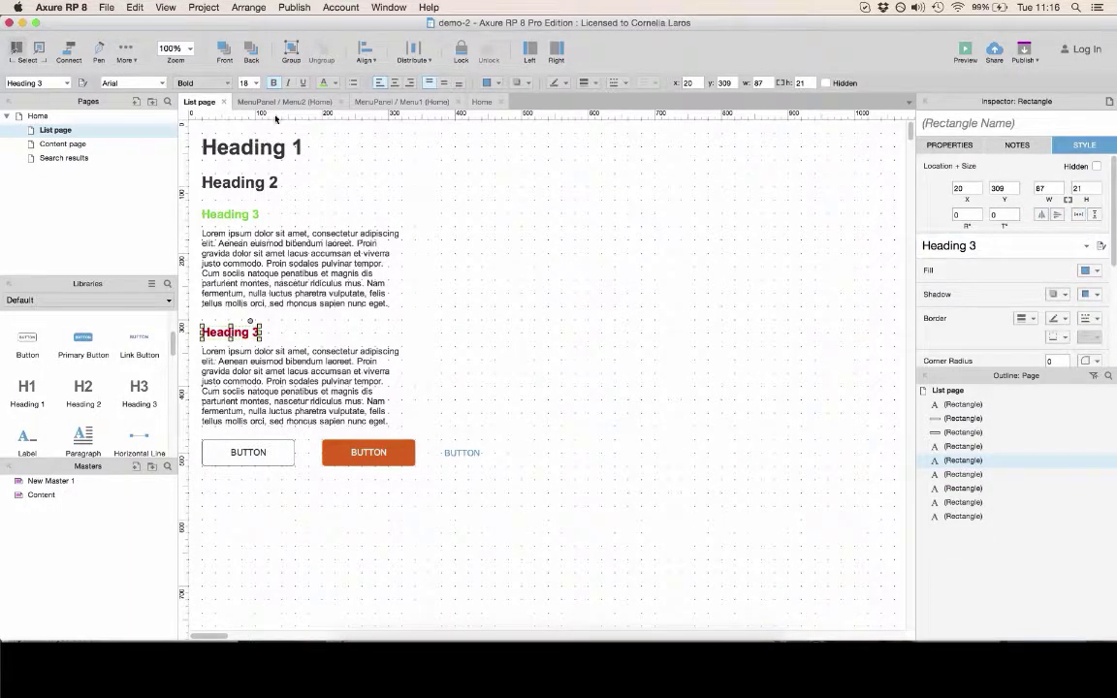
left_click(335, 86)
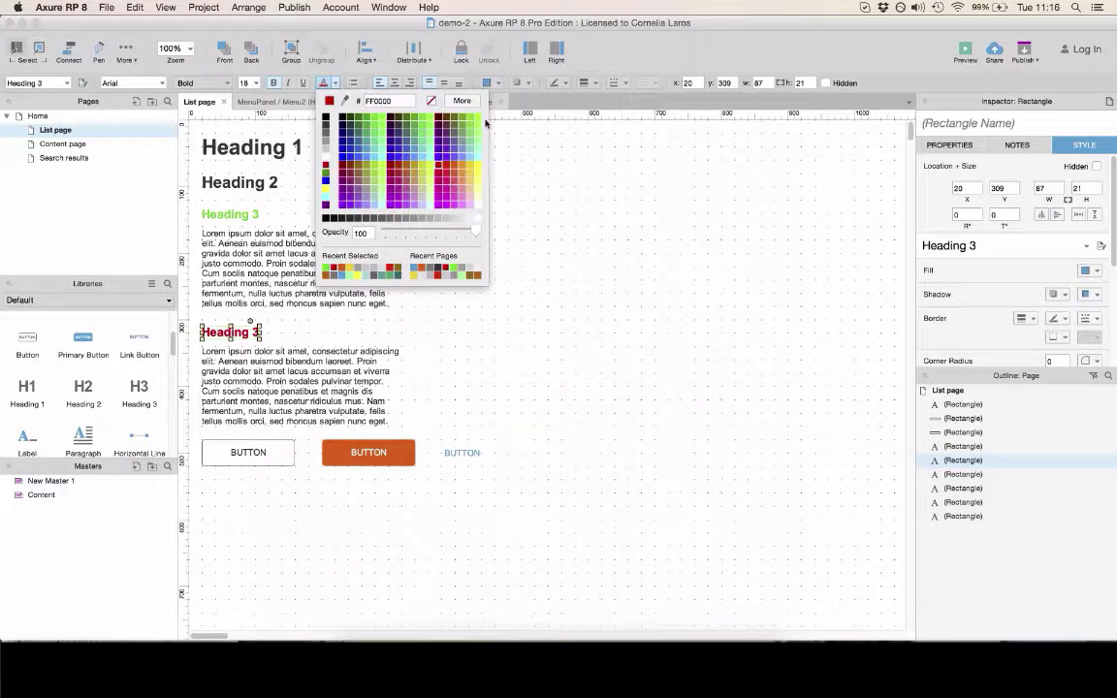
left_click(475, 118)
key("super+z")
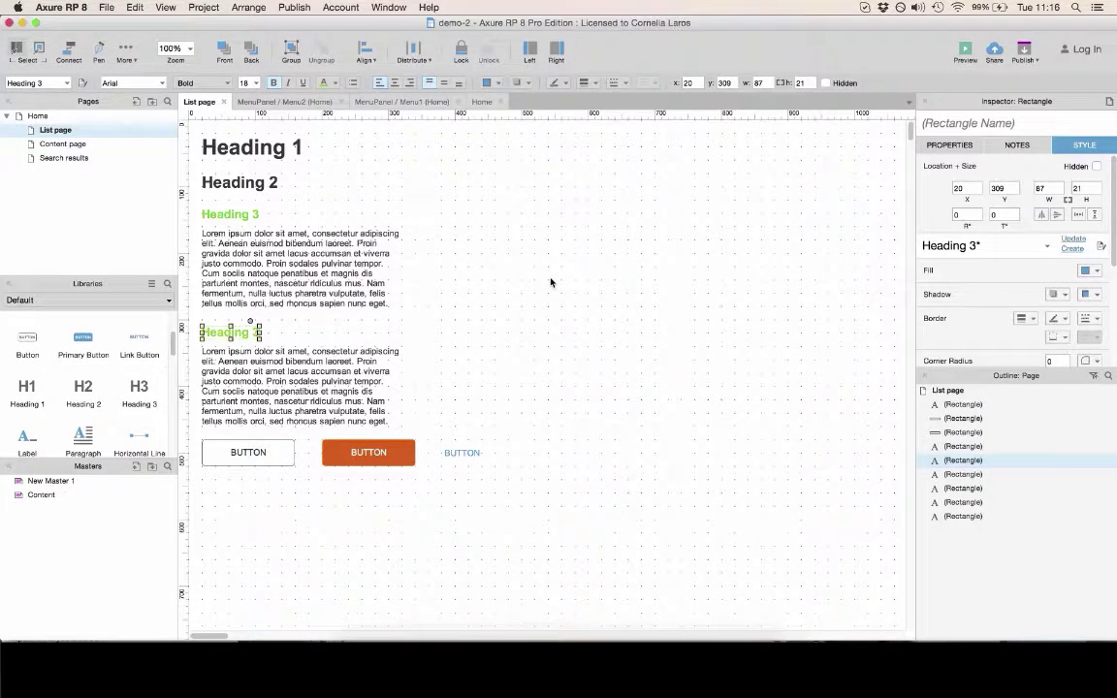
left_click(327, 84)
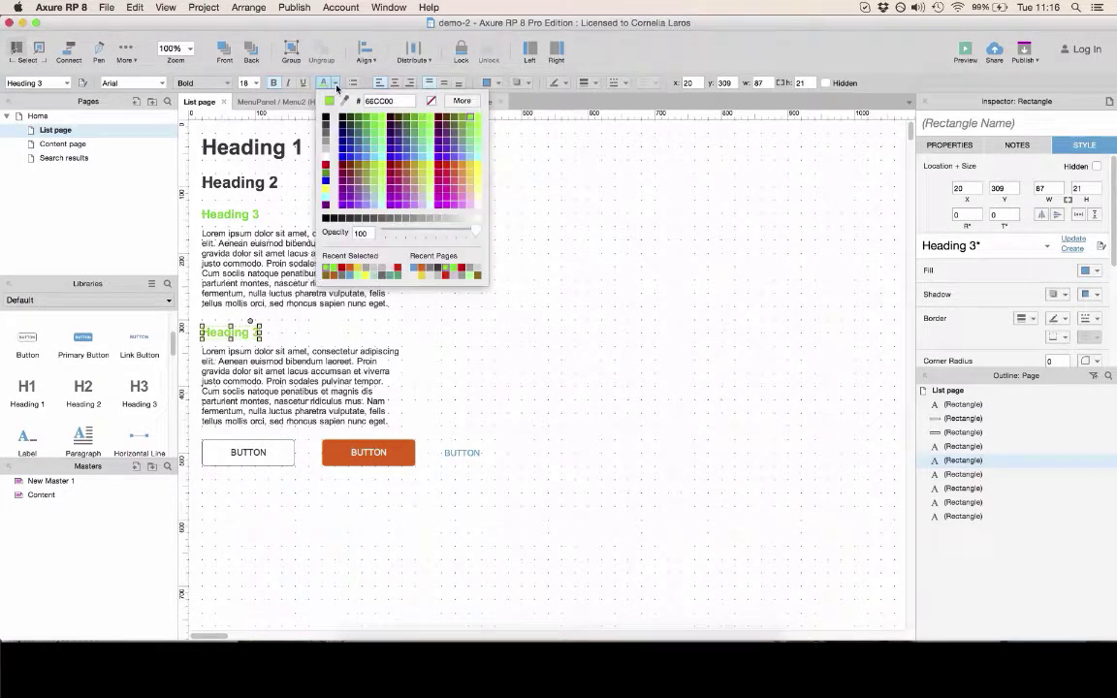
left_click(459, 162)
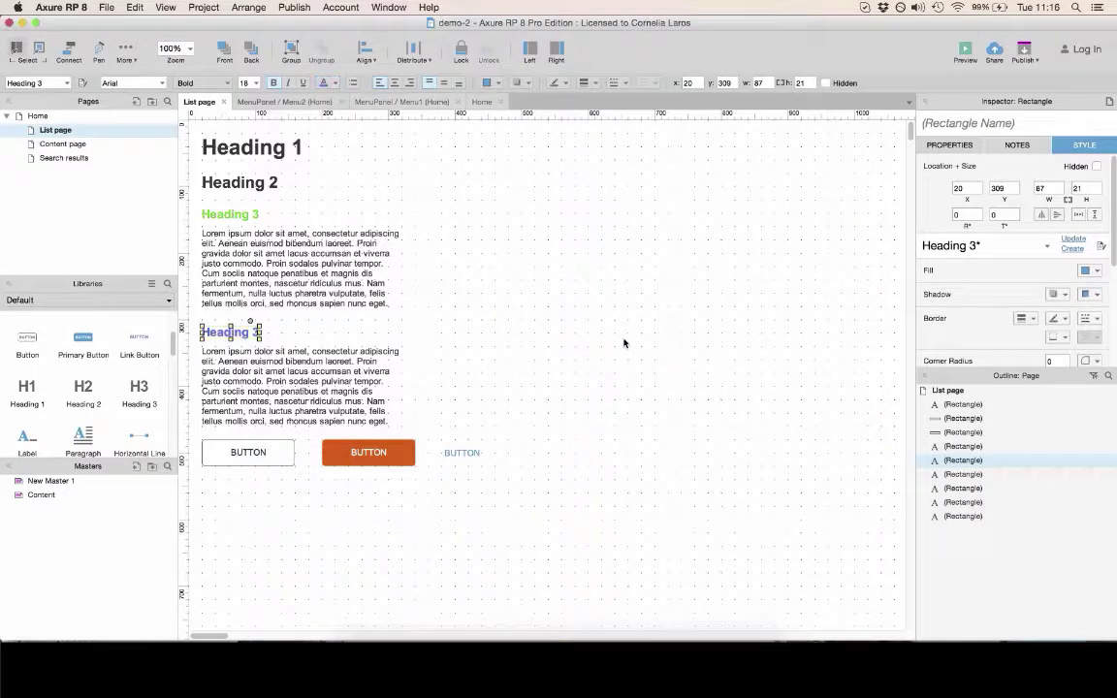
left_click(1069, 238)
left_click(226, 213)
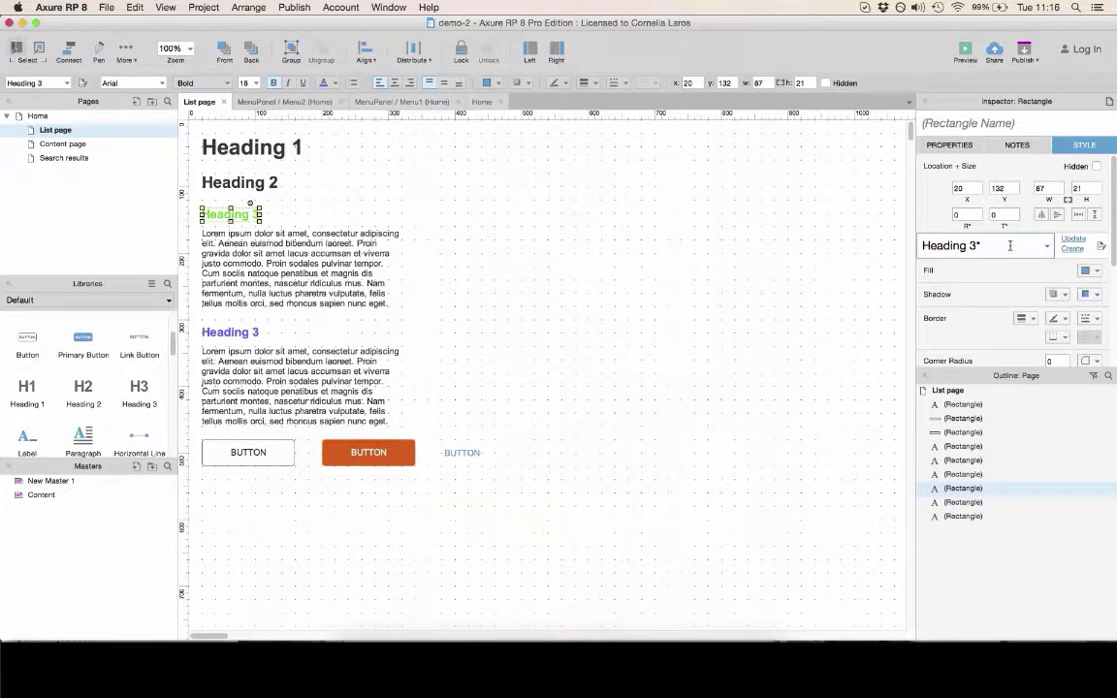
Reapply the Heading 3 widget style to the first subheading from the style list
left_click(1047, 247)
scroll(969, 388, "down", 2)
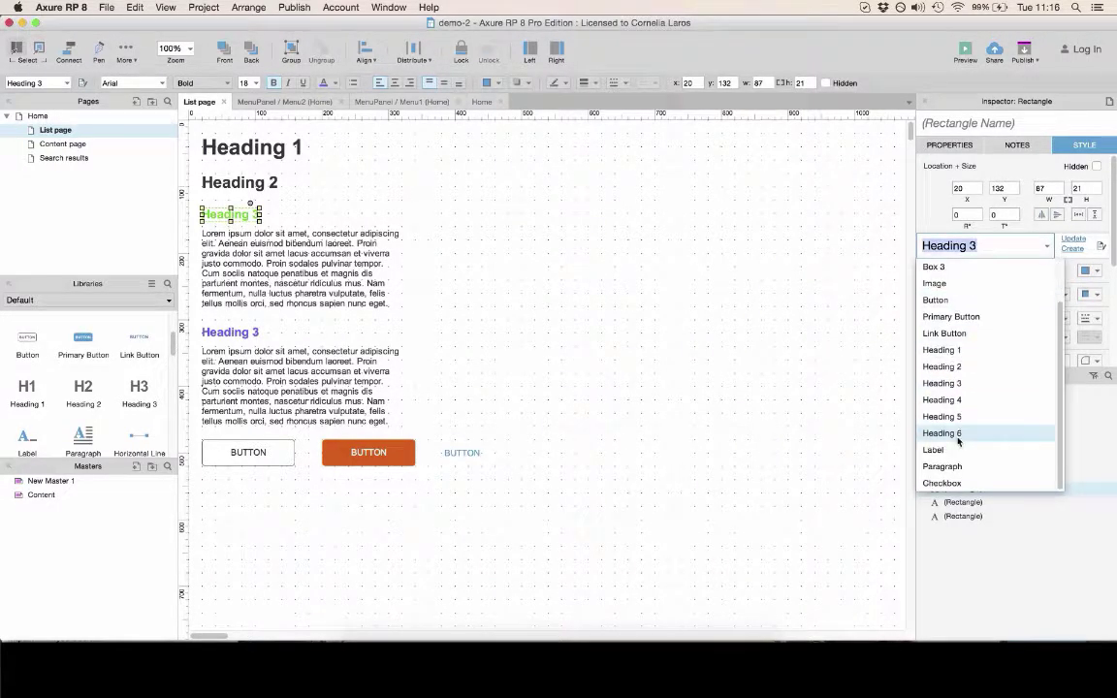
left_click(959, 383)
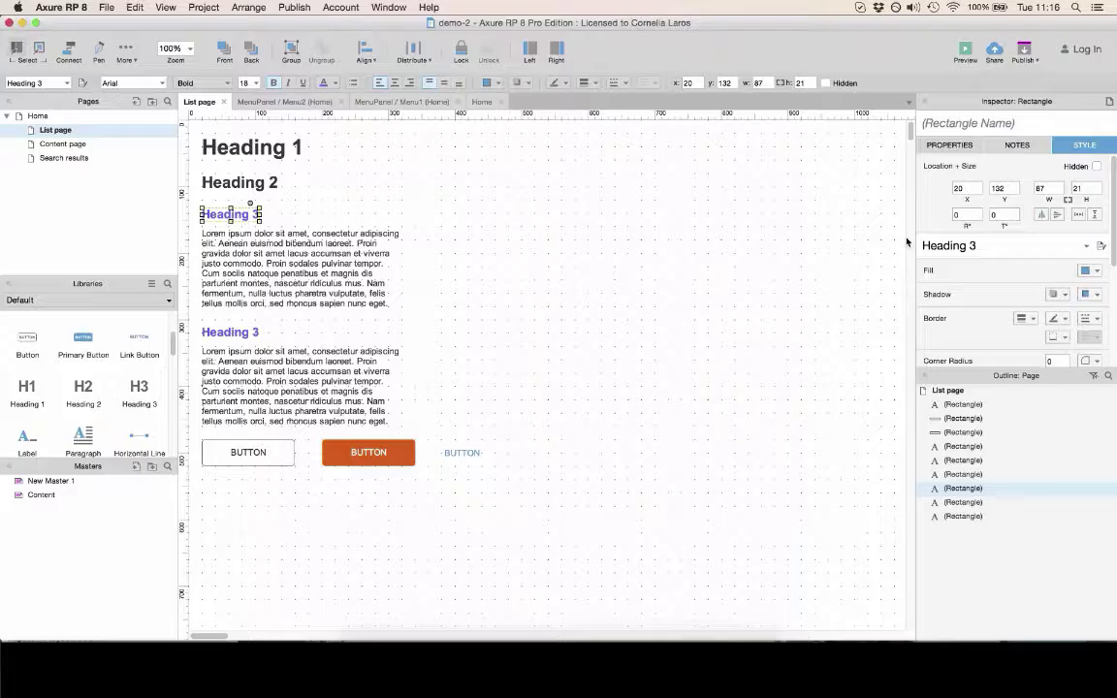
left_click(1086, 247)
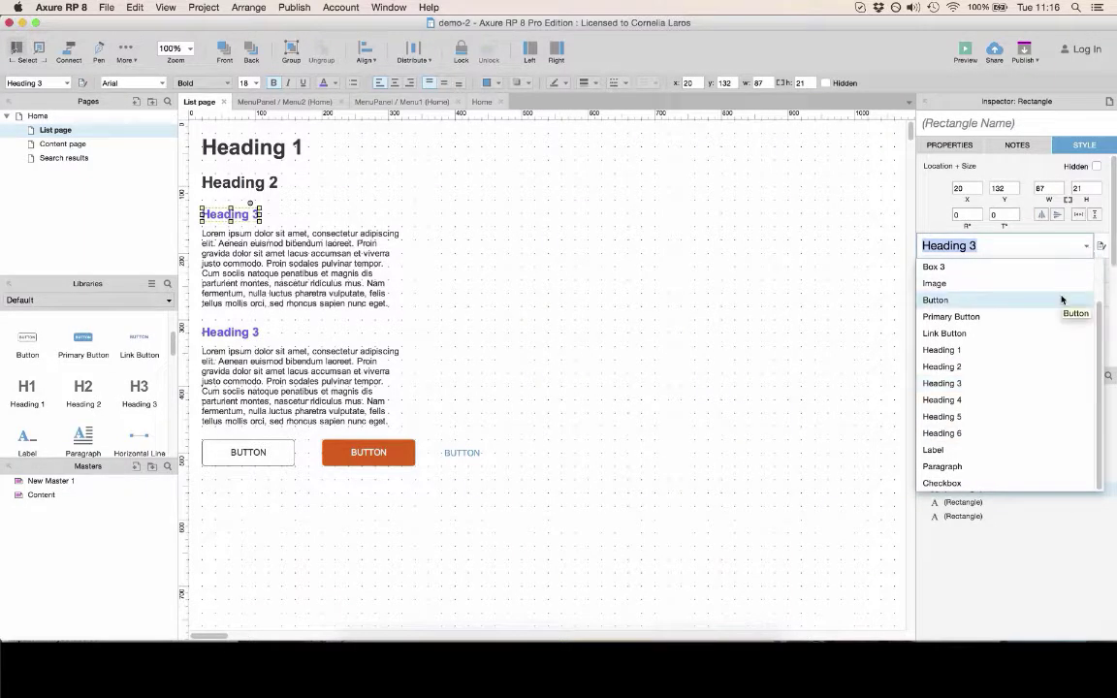
scroll(1064, 297, "up", 2)
scroll(1064, 298, "down", 2)
left_click(977, 400)
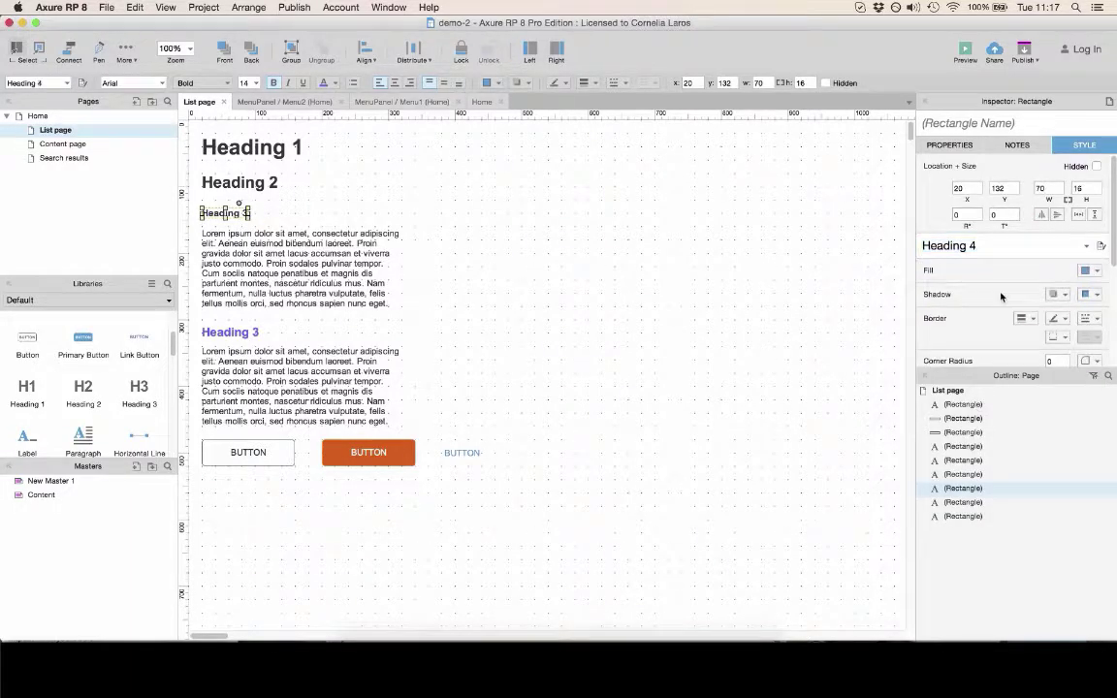
left_click(979, 245)
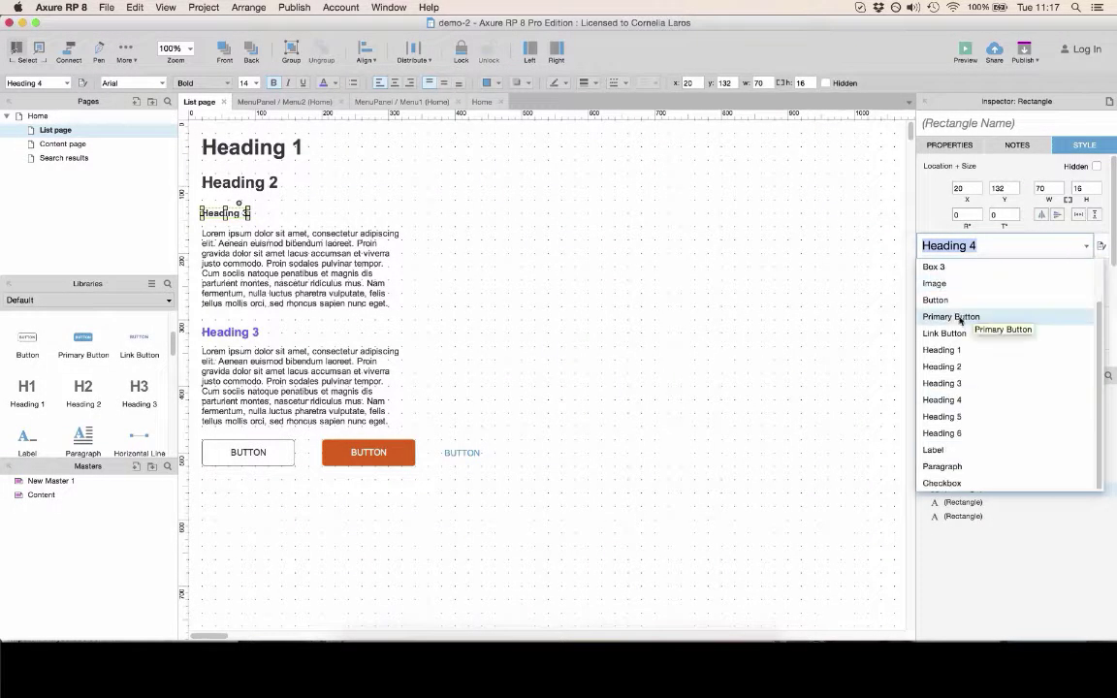
left_click(954, 366)
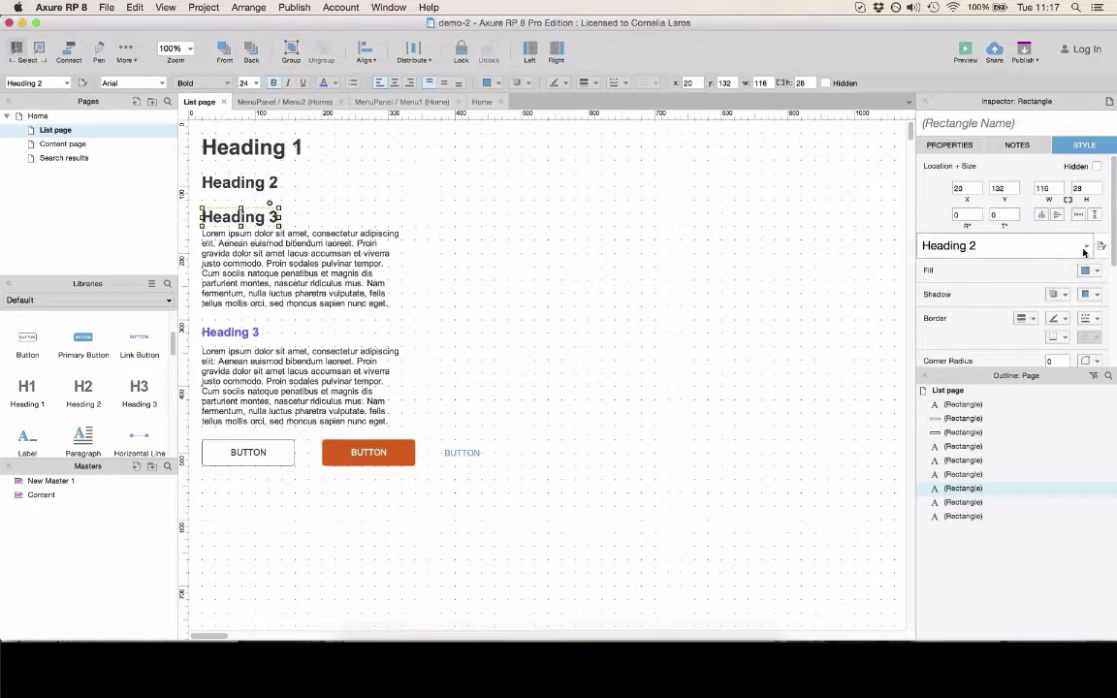
left_click(1085, 247)
left_click(1043, 384)
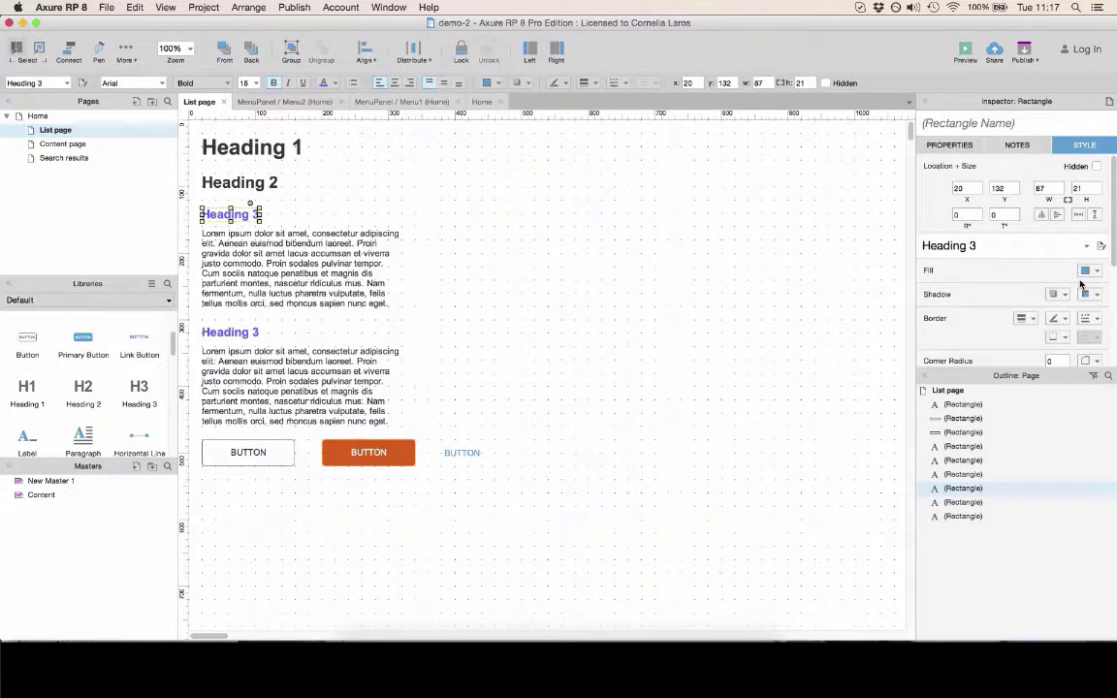
left_click(279, 452)
left_click(1086, 246)
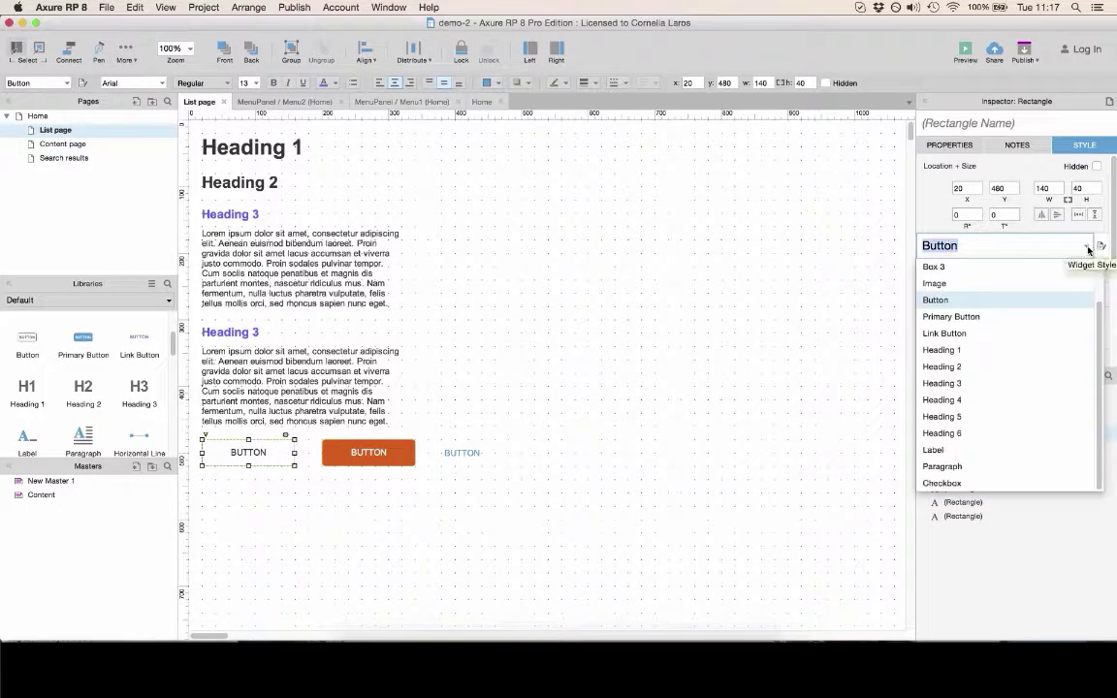
left_click(1019, 317)
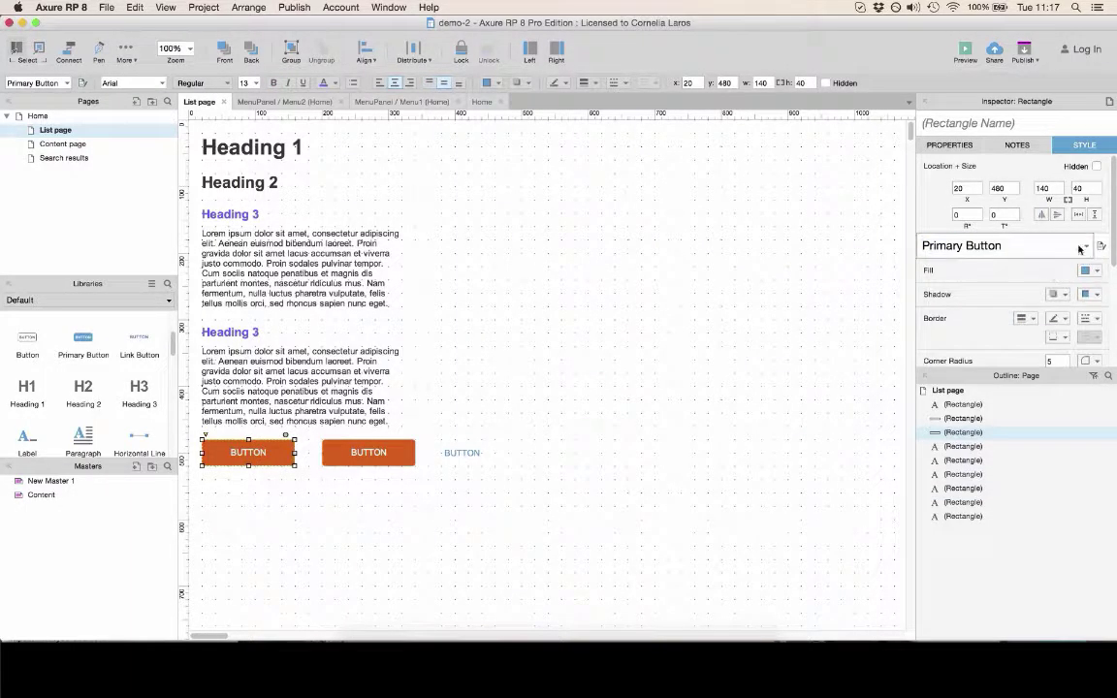
left_click(1085, 246)
left_click(977, 300)
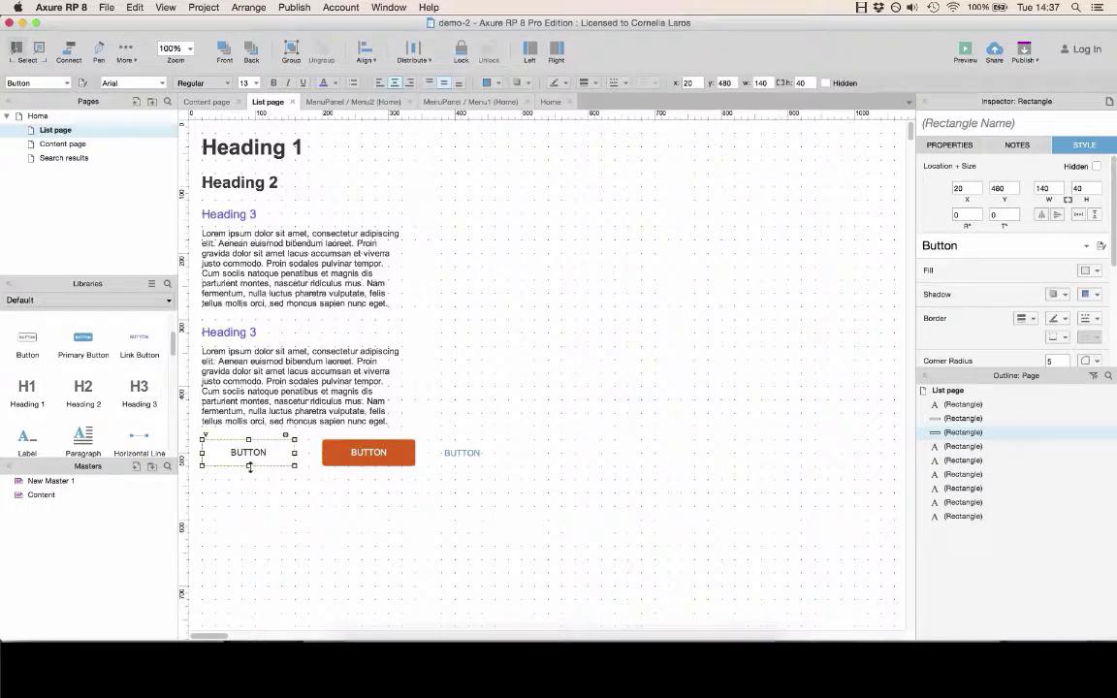
Drag the first button's corner handle to round it into a pill shape
mouse_move(206, 435)
left_mouse_down()
mouse_move(248, 436)
mouse_move(205, 441)
mouse_move(212, 432)
left_mouse_up()
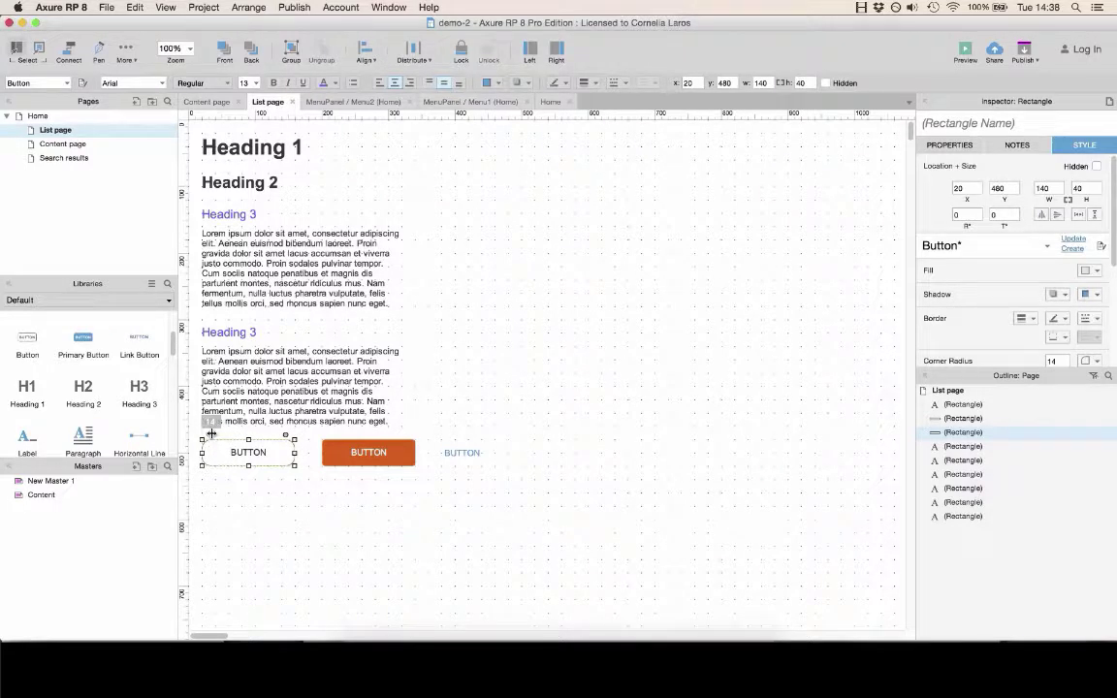
left_click(239, 496)
left_click(224, 454)
left_click_drag(207, 438, 236, 453)
left_click(263, 510)
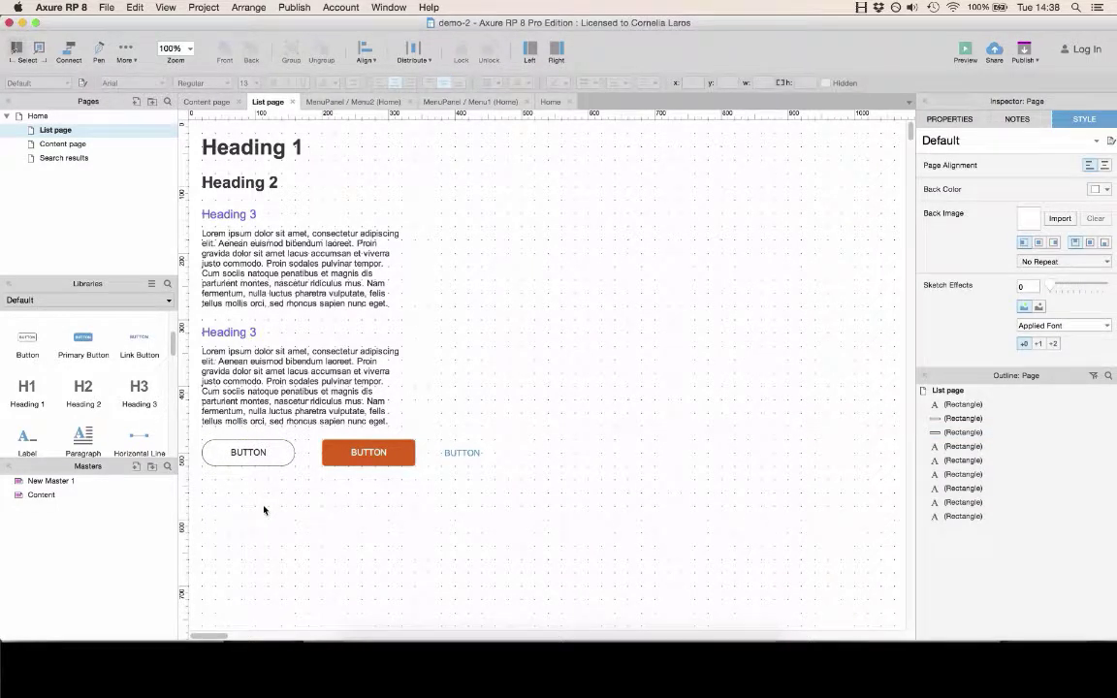
left_click(258, 447)
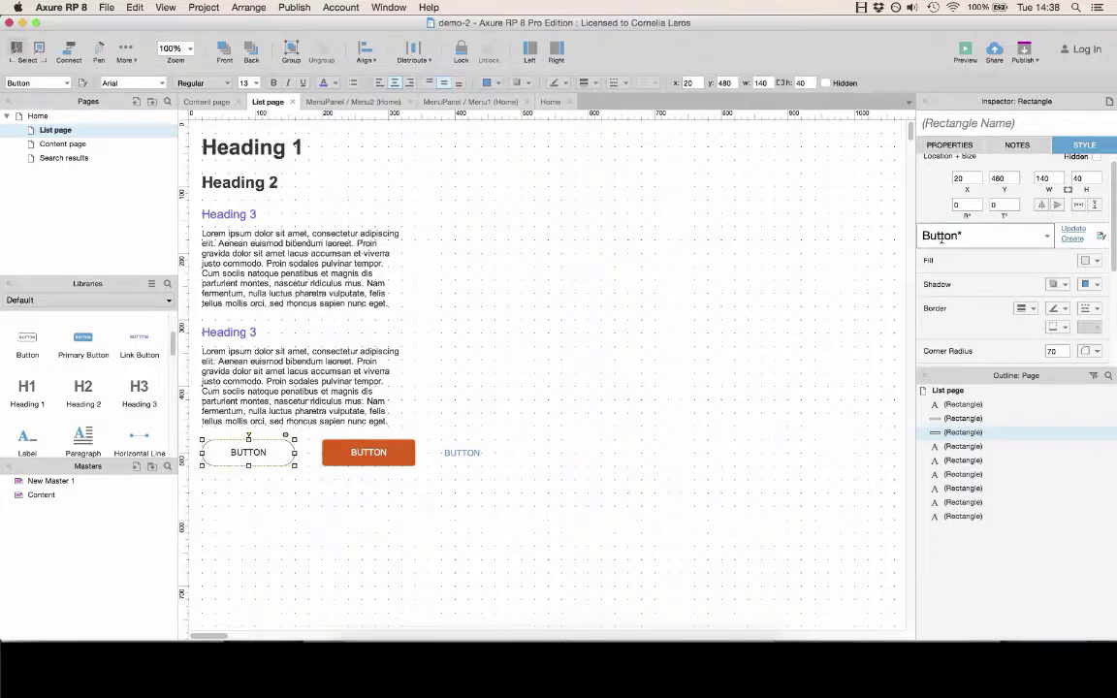
Set the first button's corner radius to exactly 10
scroll(953, 285, "down", 5)
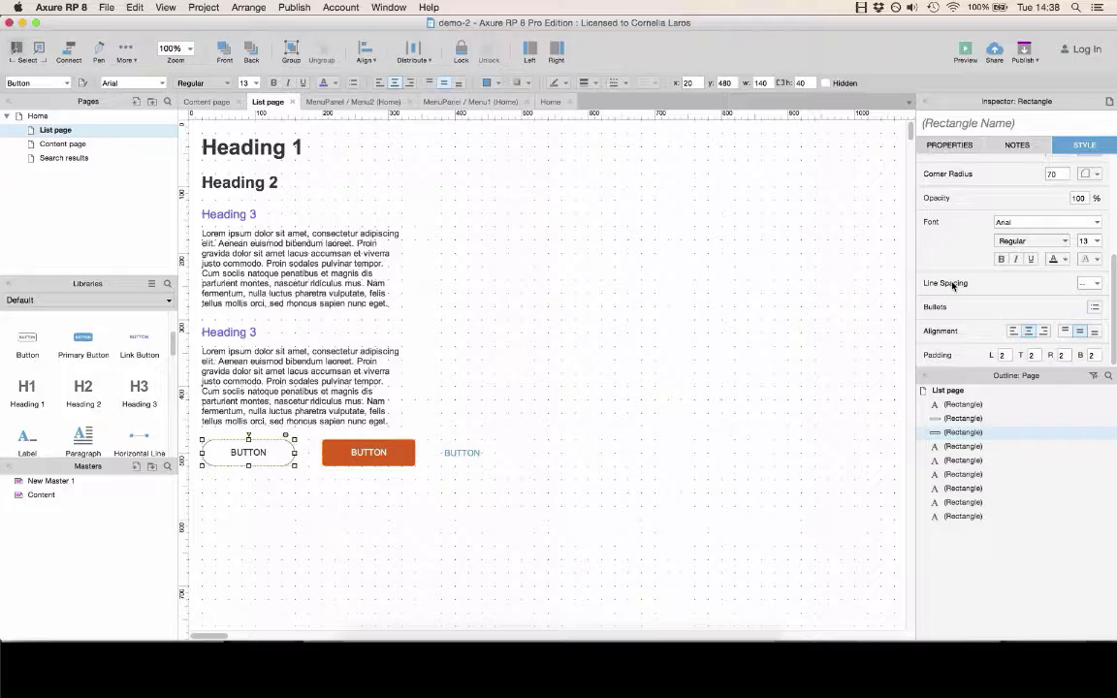
scroll(959, 193, "up", 1)
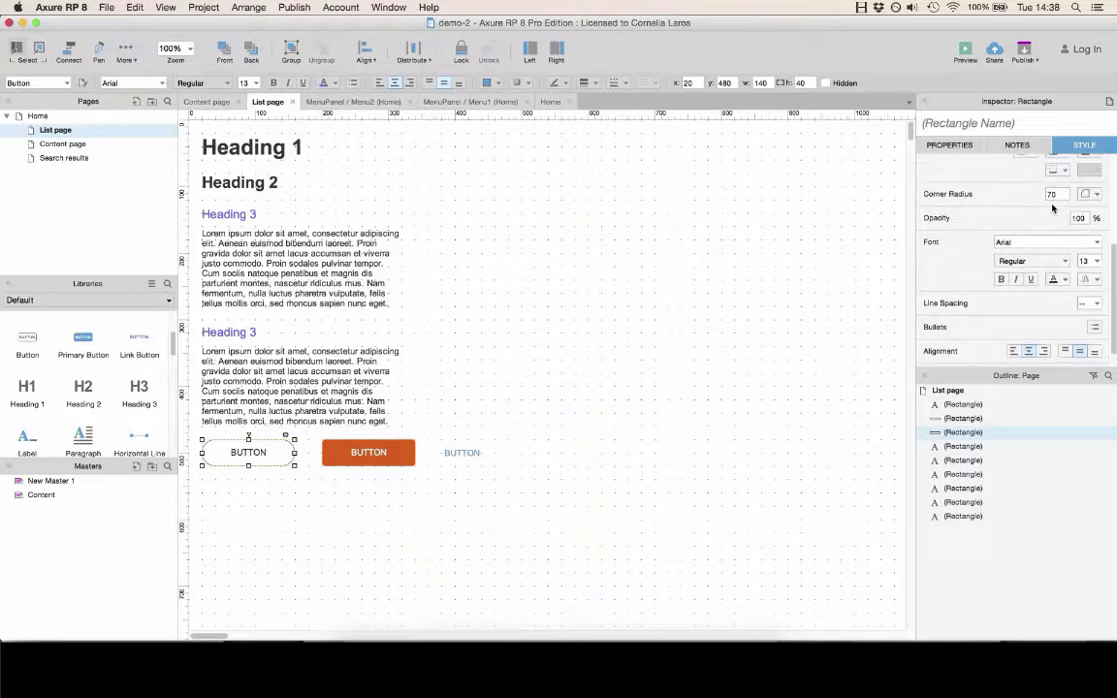
left_click(1059, 193)
type("10")
key("Return")
Align the first button's text to the left and top
scroll(960, 281, "down", 1)
left_click(1013, 331)
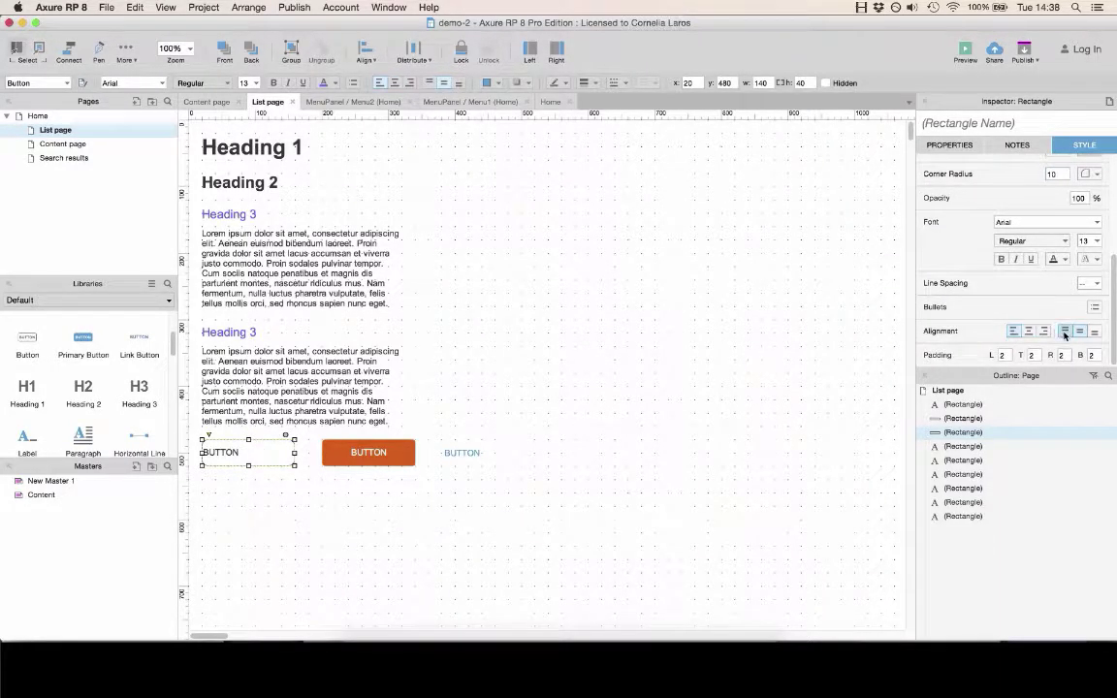
left_click(1064, 330)
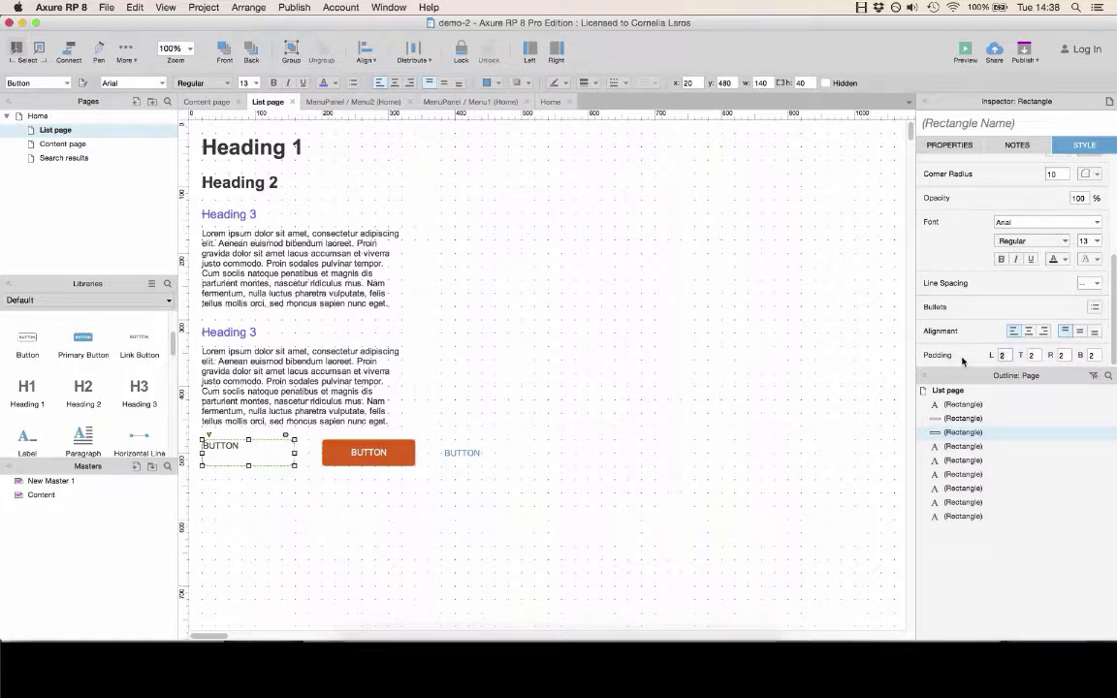
left_click(339, 497)
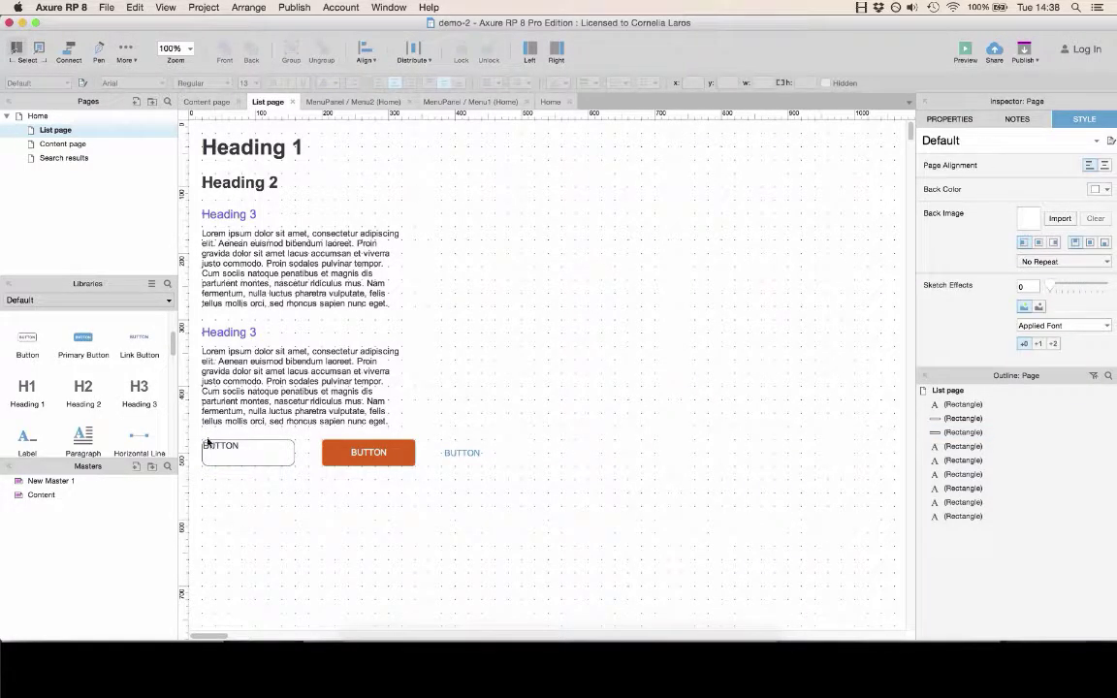
Pad the button's text by 20 on the left and top
left_click(215, 448)
scroll(1007, 339, "down", 2)
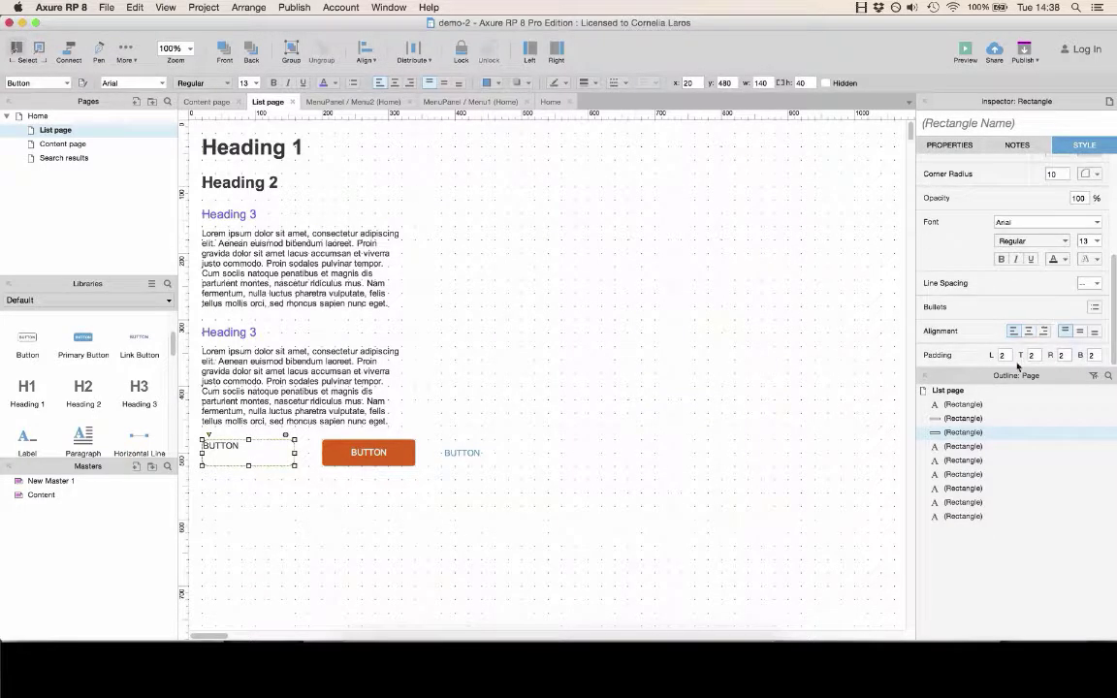
type("20")
key("Return")
type("20")
key("Tab")
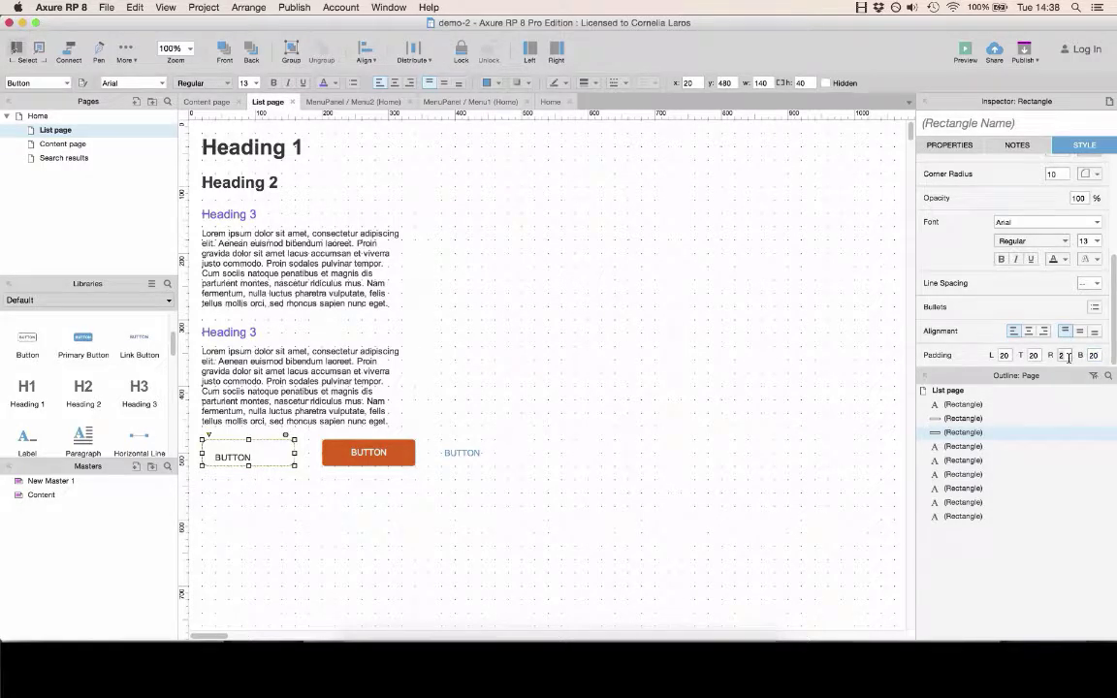
key("BackSpace")
left_click(518, 550)
Make the first button taller, 60 high
left_click(287, 451)
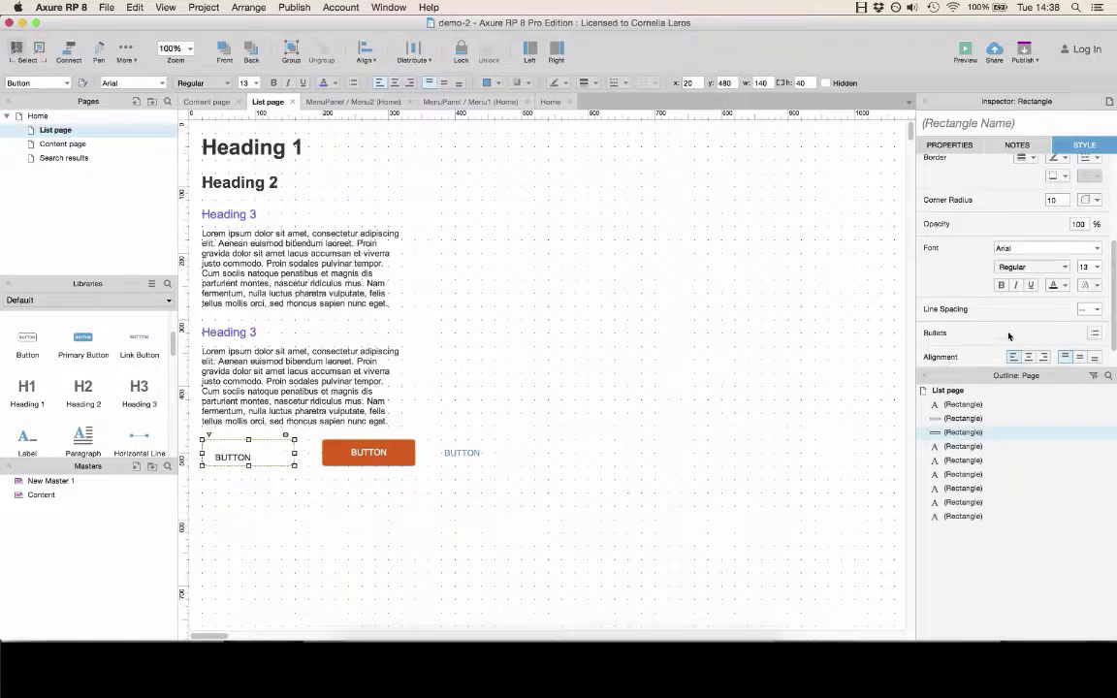
scroll(1009, 336, "down", 2)
left_click_drag(248, 466, 307, 463)
scroll(1018, 261, "up", 5)
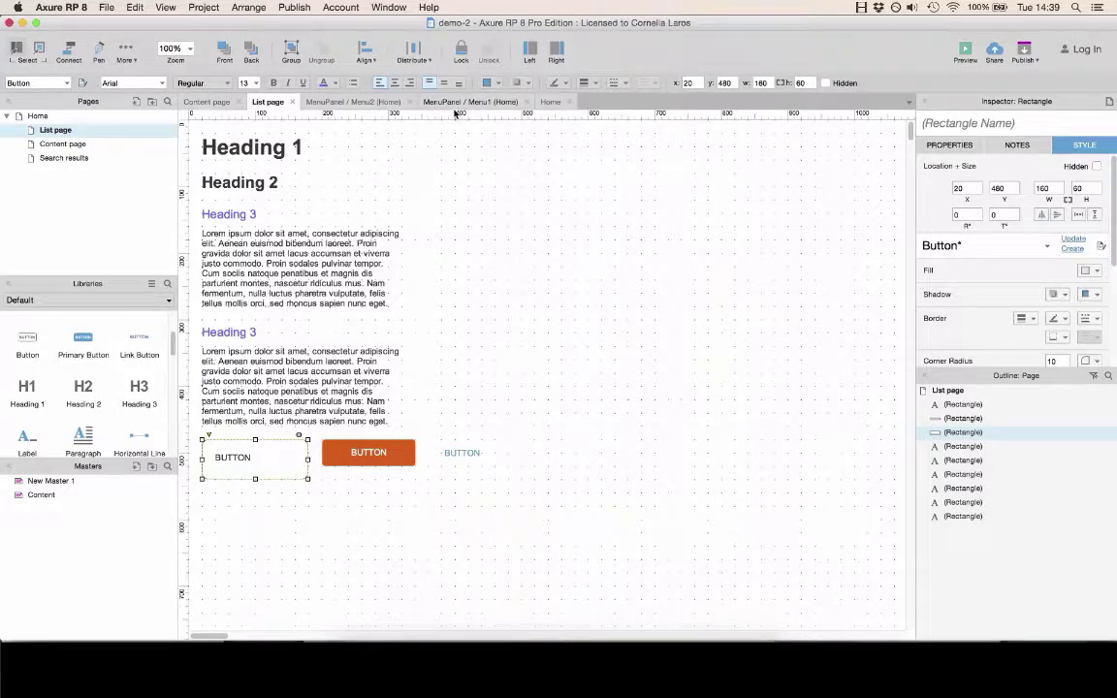
Give the button the thickest border and update the Button style to match
left_click(594, 83)
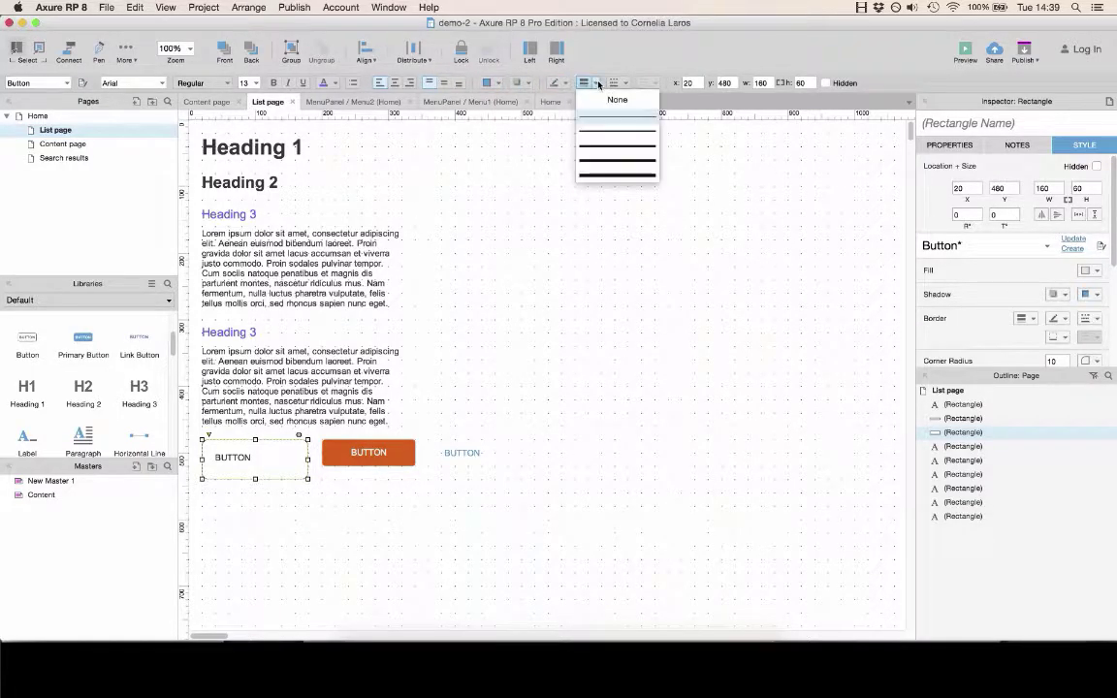
left_click(614, 177)
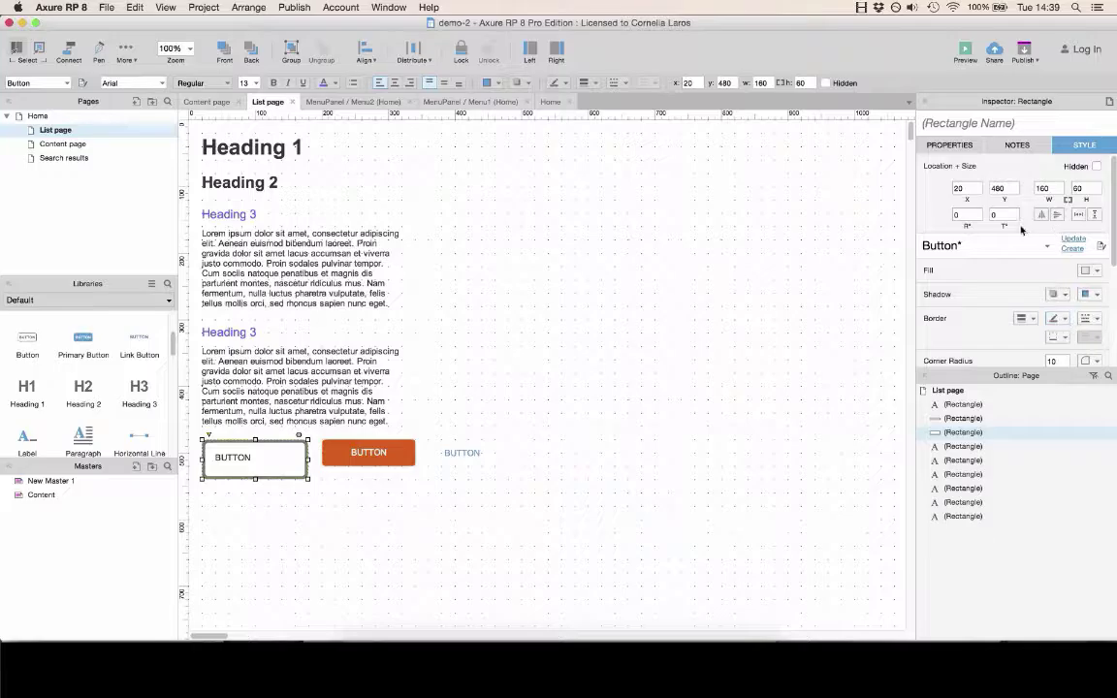
left_click(1067, 244)
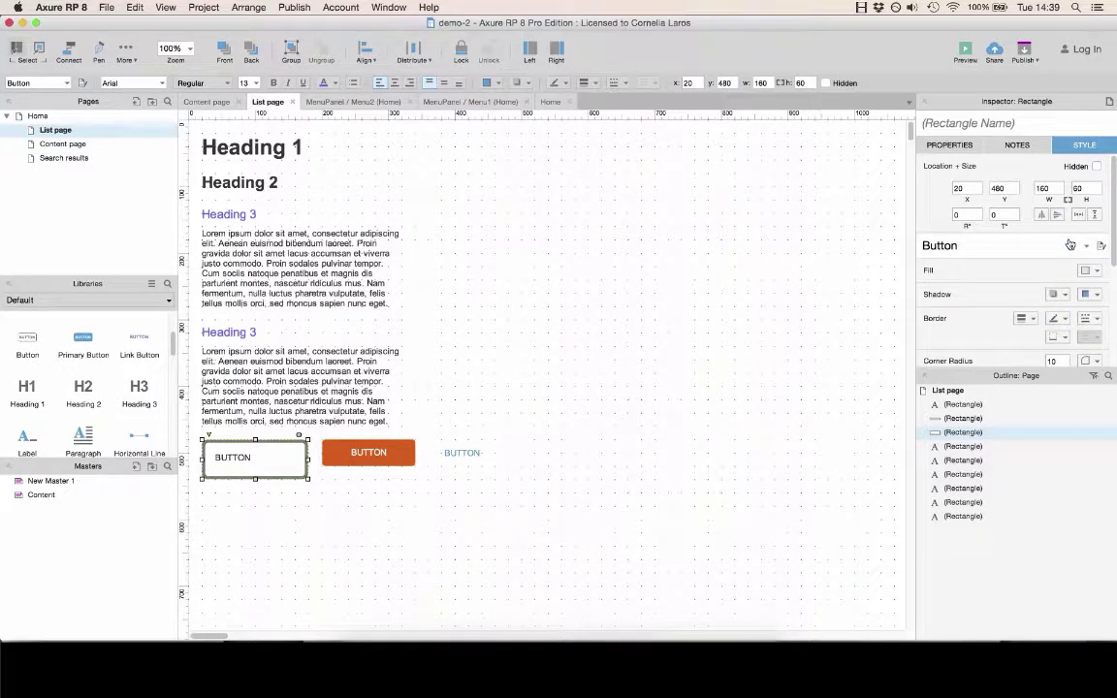
left_click(541, 582)
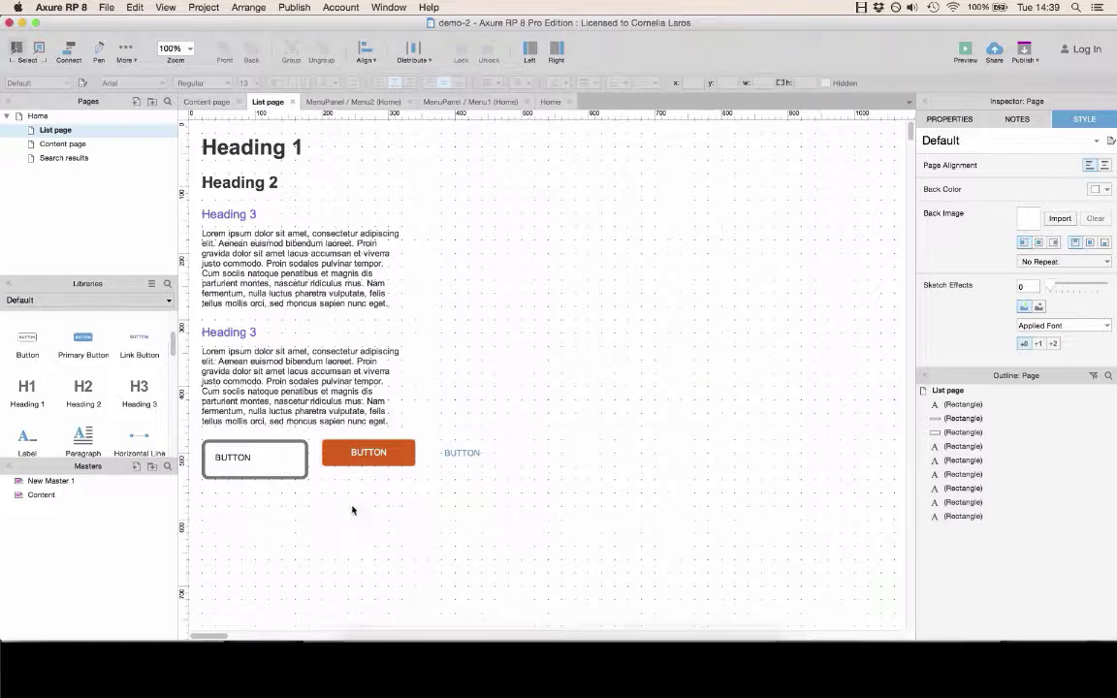
left_click(294, 458)
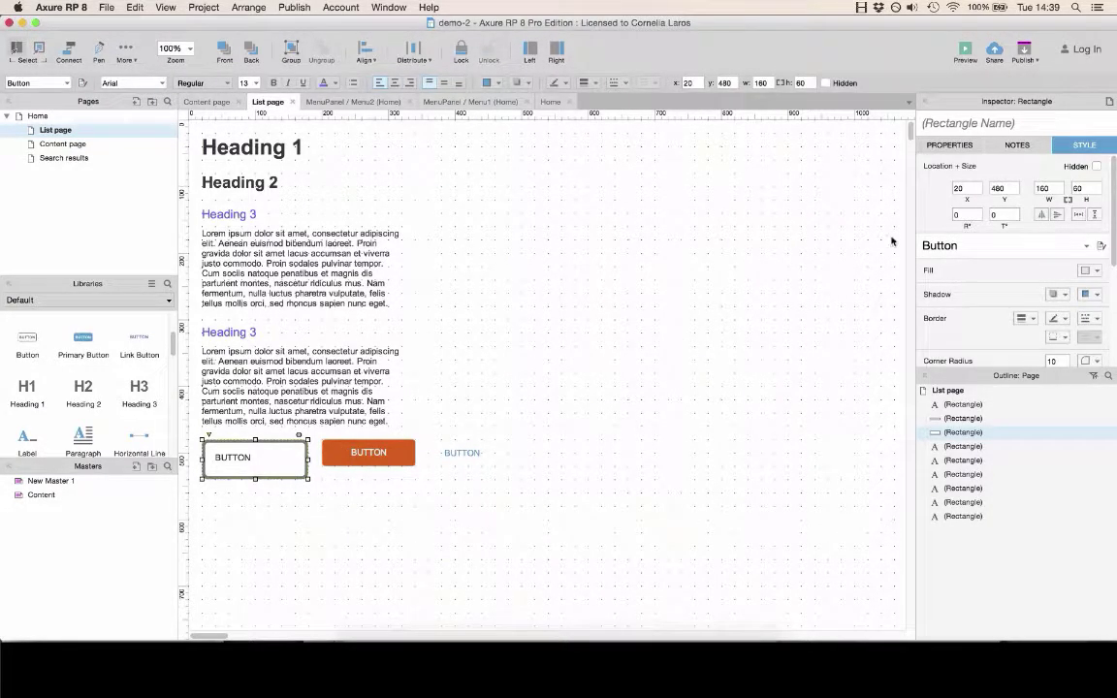
Change the first button's shape to Left Arrow Button
left_click(962, 146)
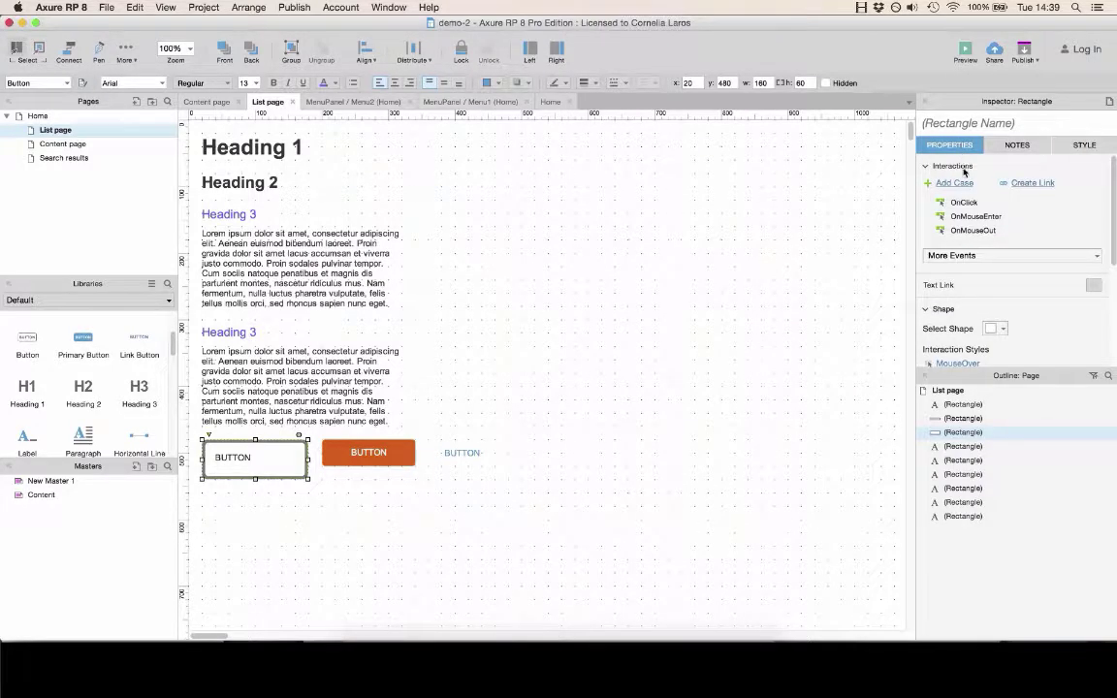
scroll(971, 281, "down", 3)
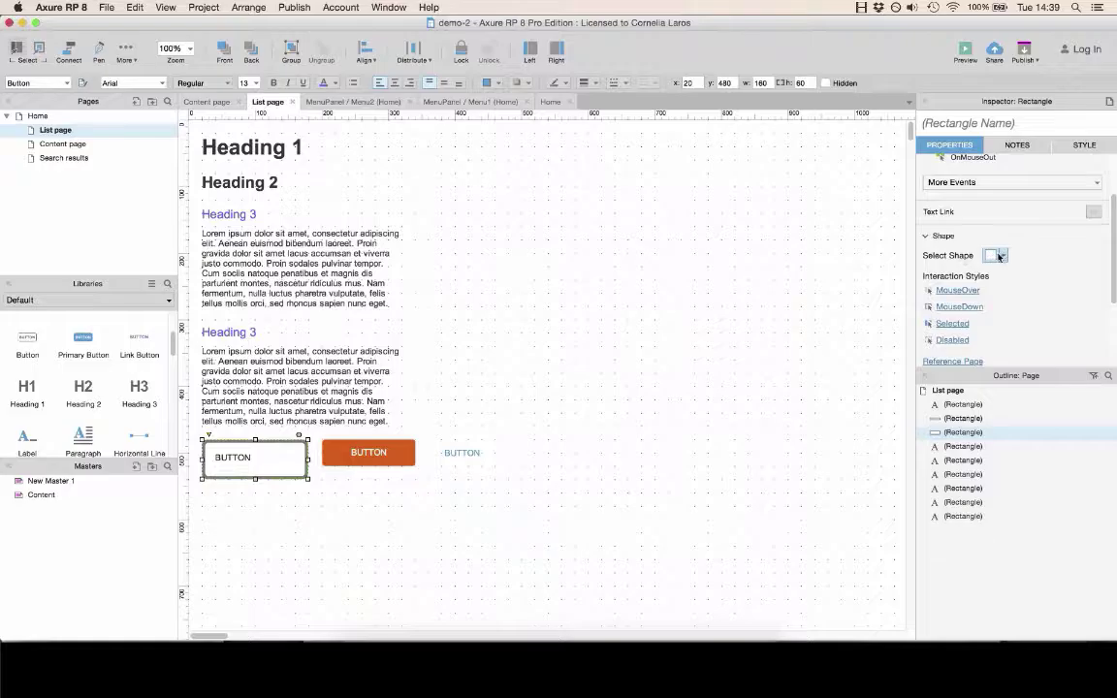
left_click(1005, 256)
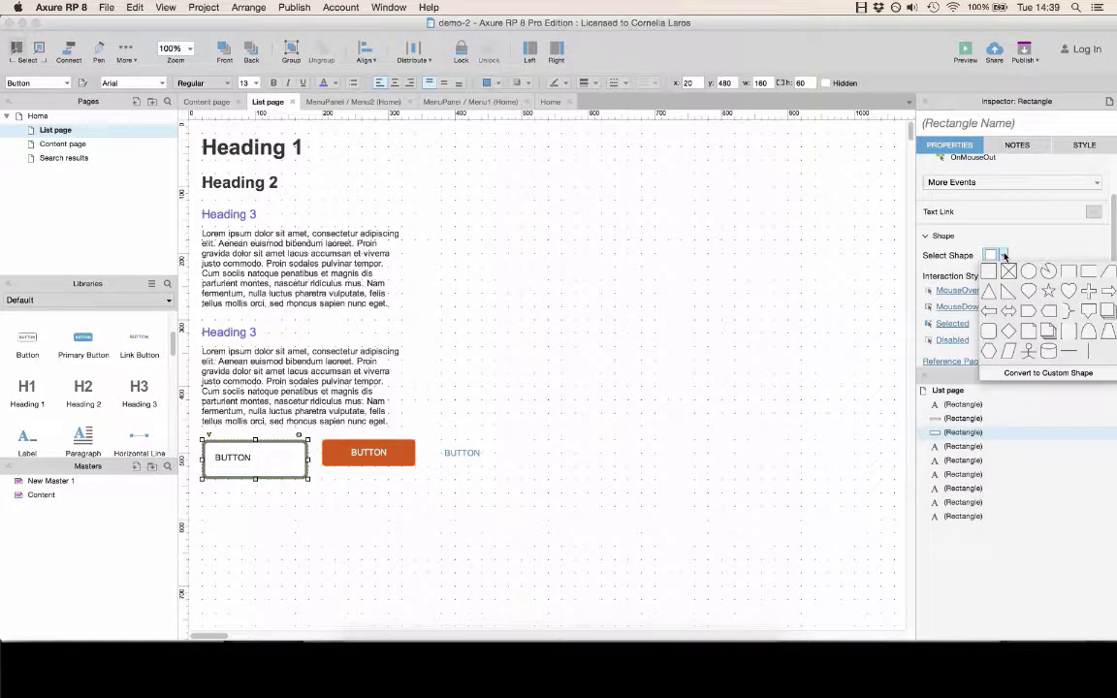
left_click(1051, 312)
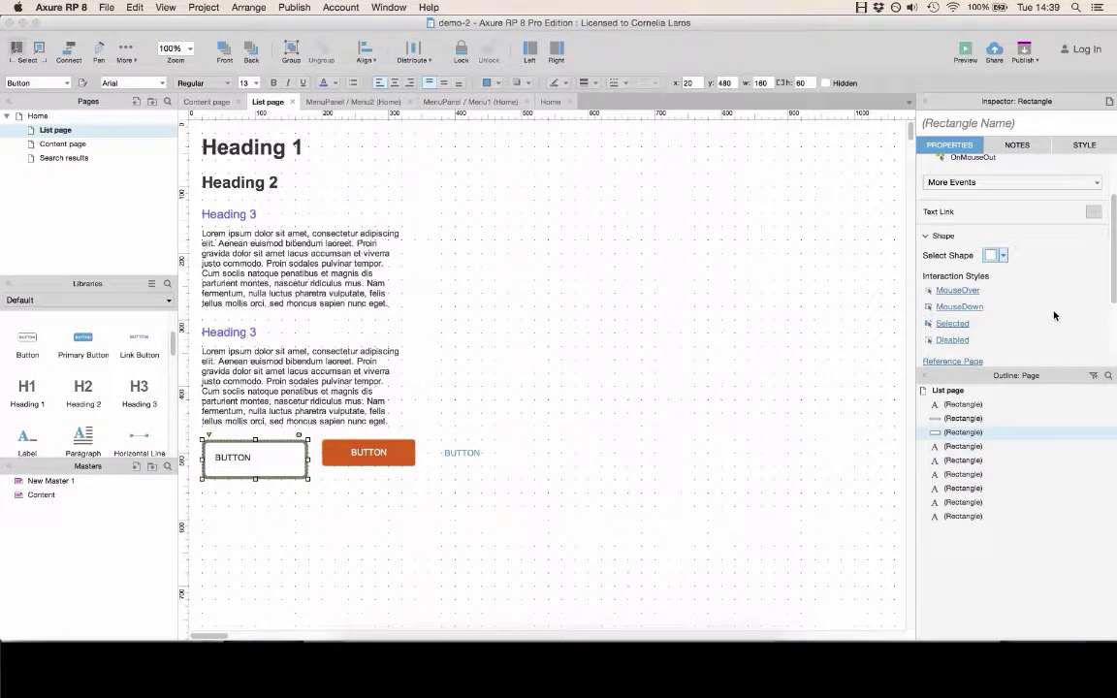
left_click(299, 538)
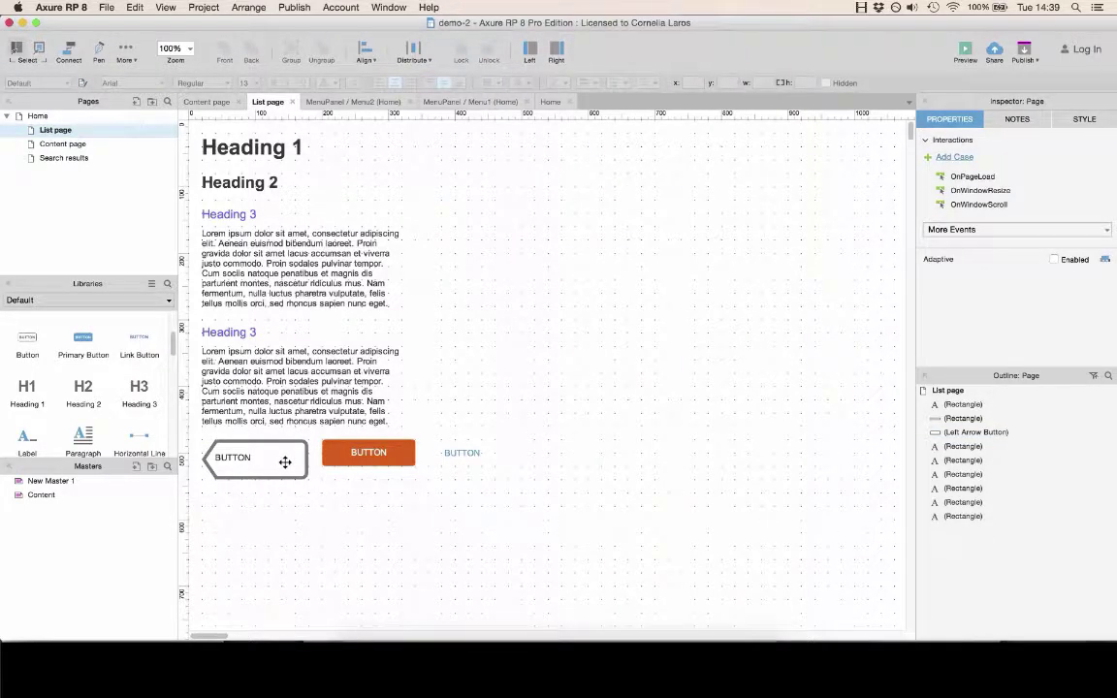
Change the arrow button's shape to Speech Bubble
left_click(1083, 120)
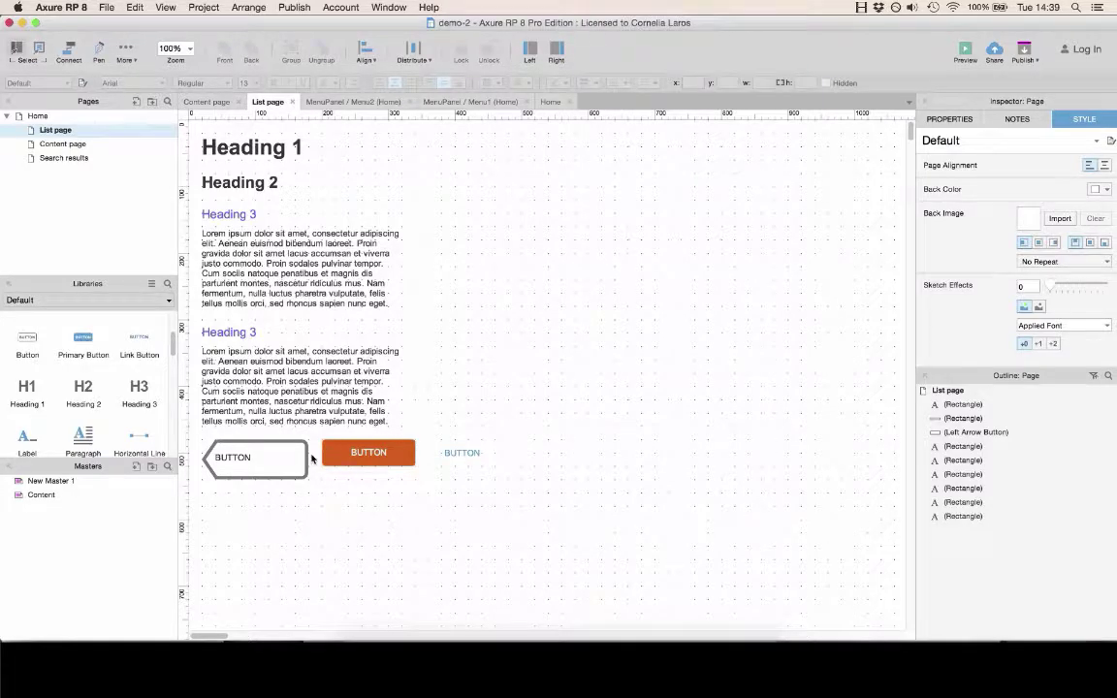
left_click(281, 459)
scroll(1035, 331, "down", 1)
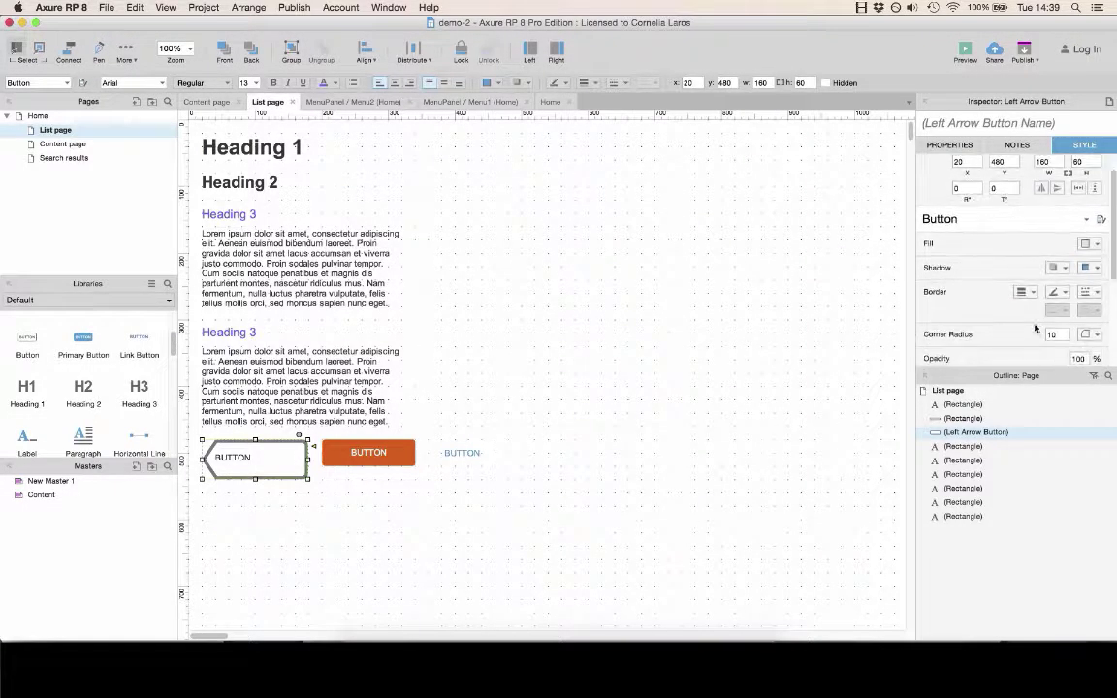
left_click(936, 147)
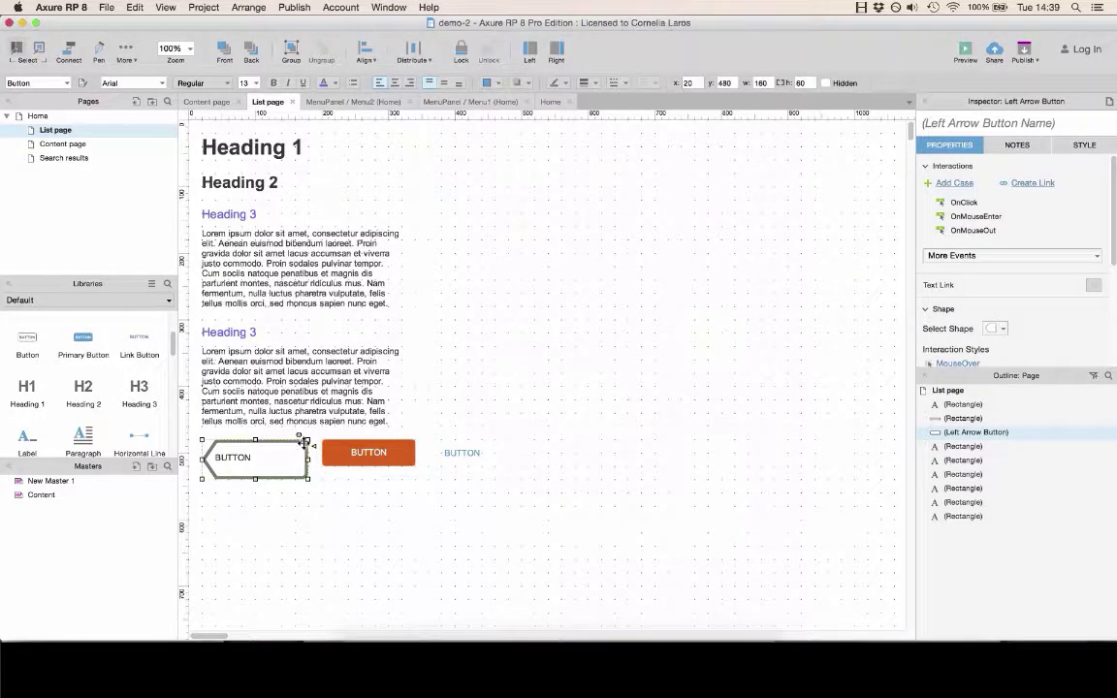
left_click(300, 438)
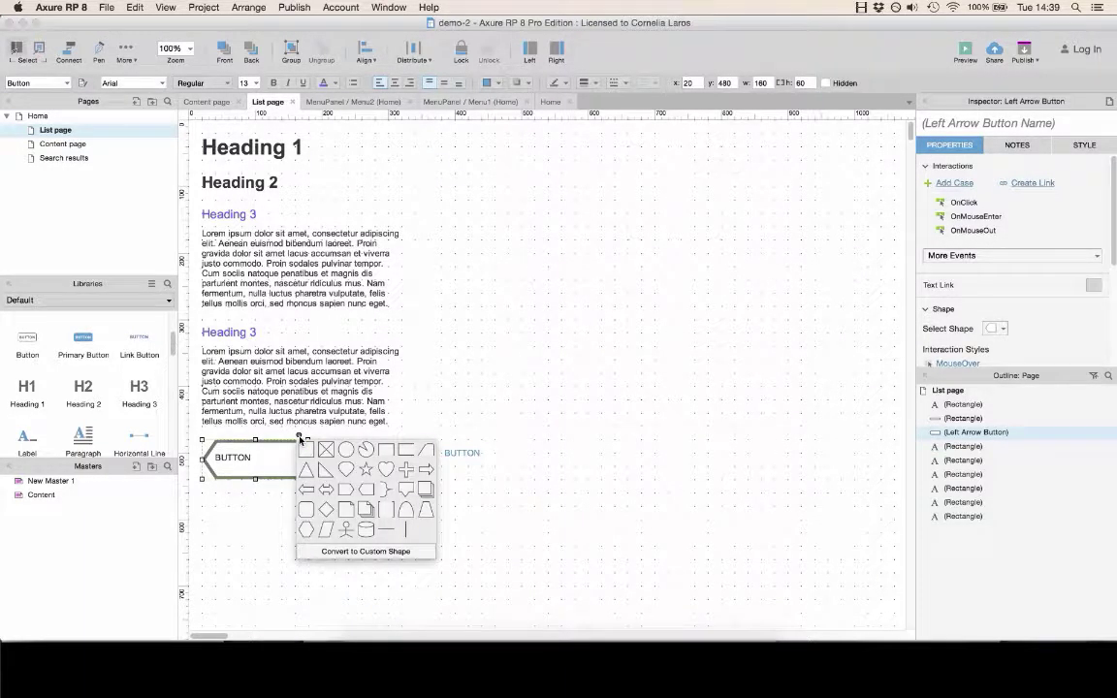
left_click(407, 489)
left_click(409, 492)
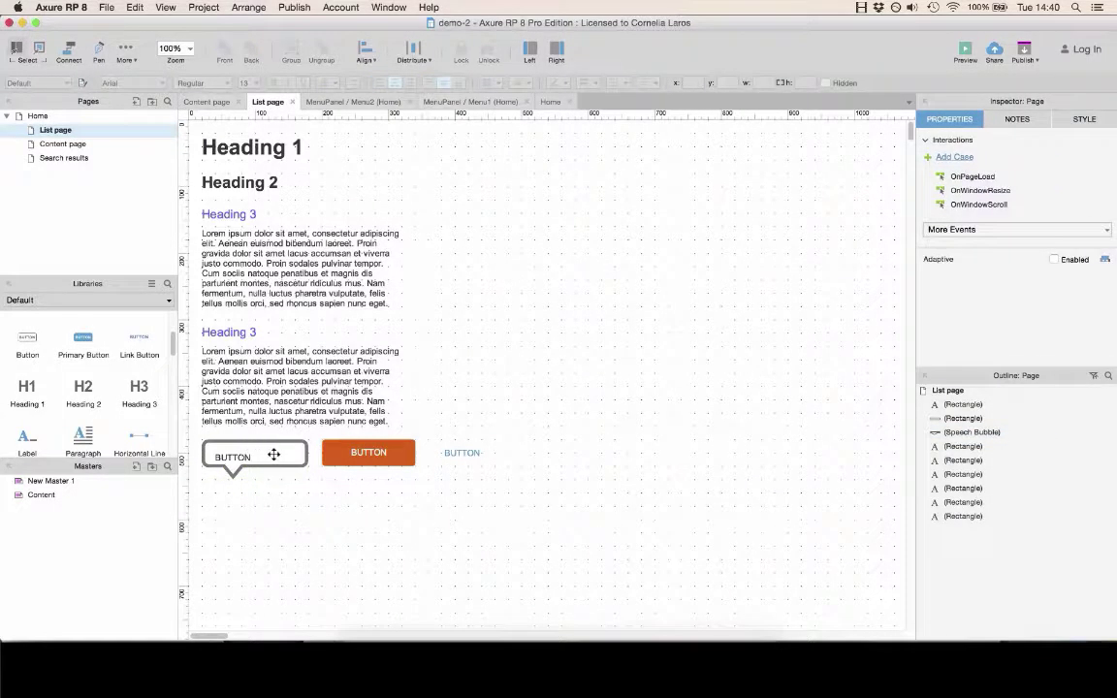
left_click(274, 455)
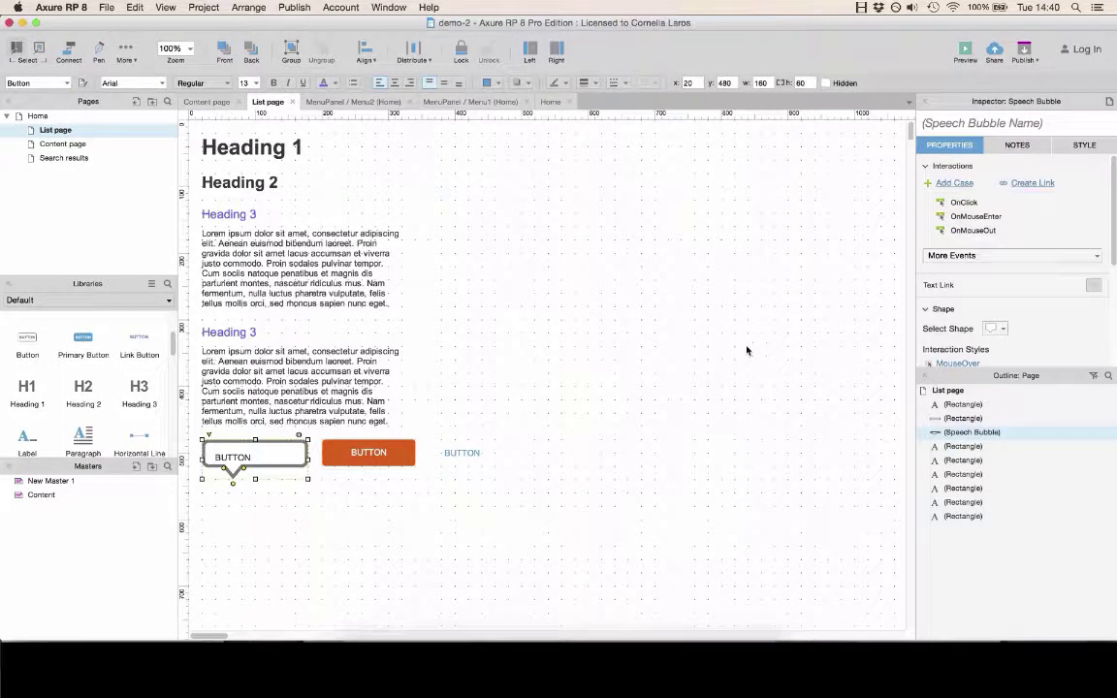
Rotate the speech bubble to 45° and keep its BUTTON label level at 0°
left_click(1081, 147)
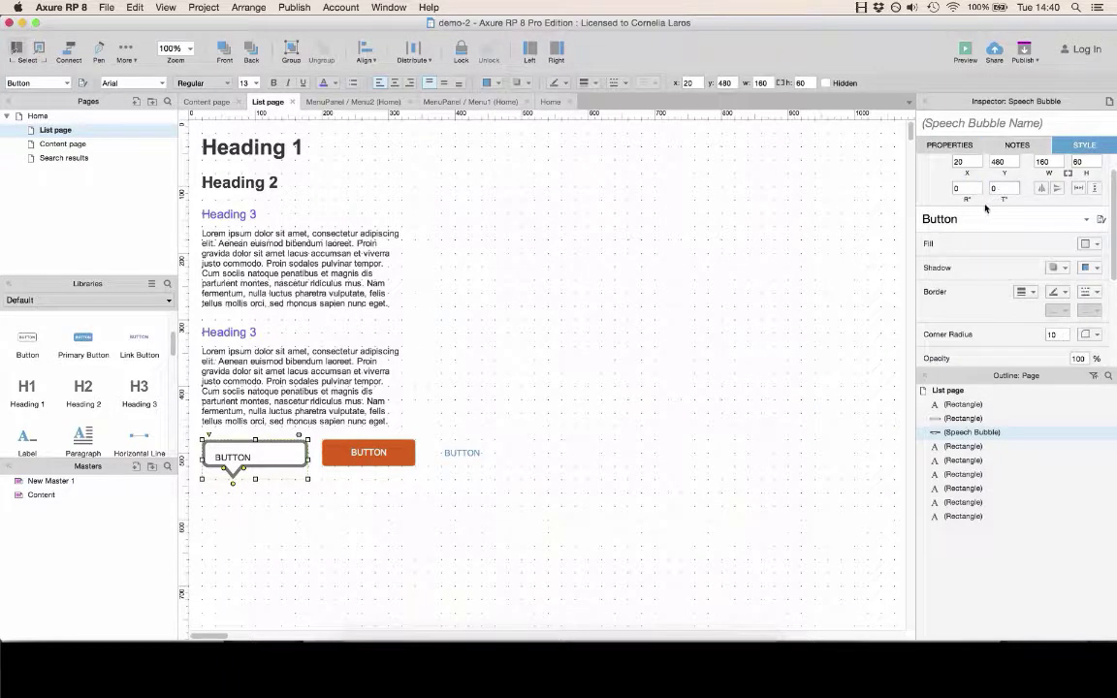
left_click(965, 188)
left_click_drag(308, 478, 297, 490)
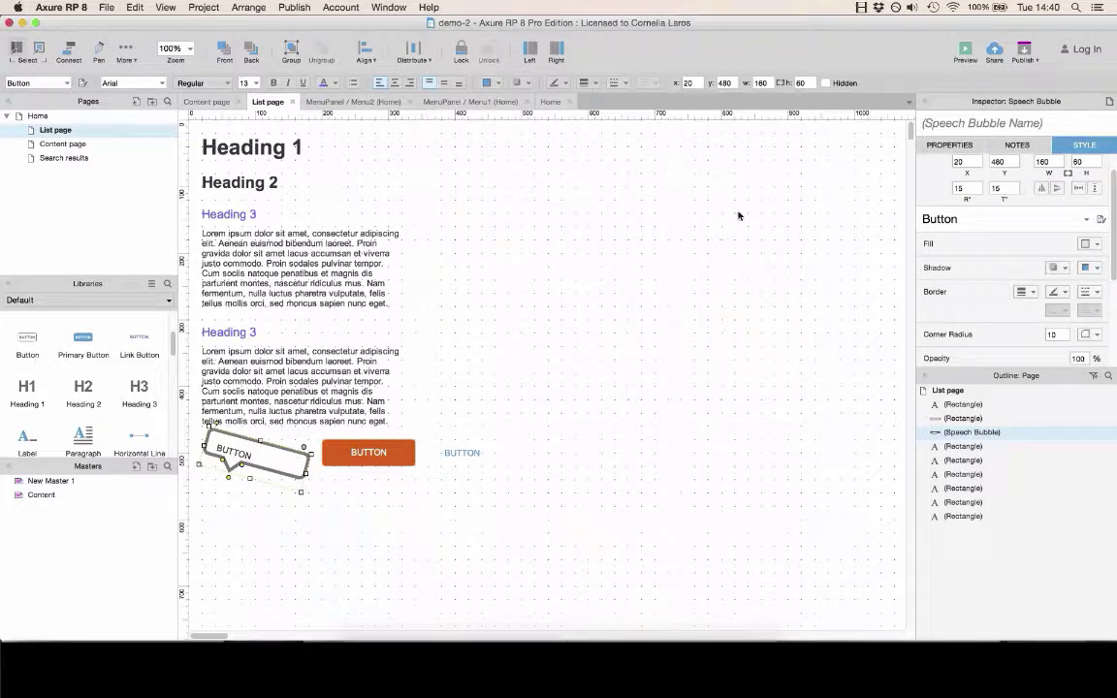
left_click(967, 189)
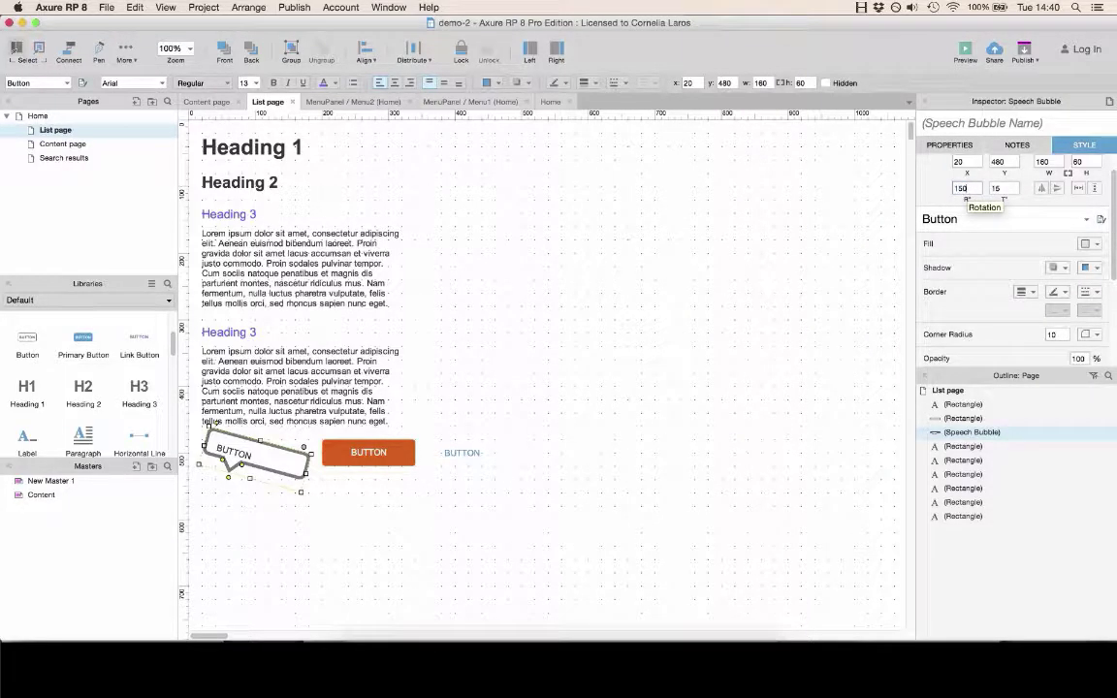
type("0")
key("Return")
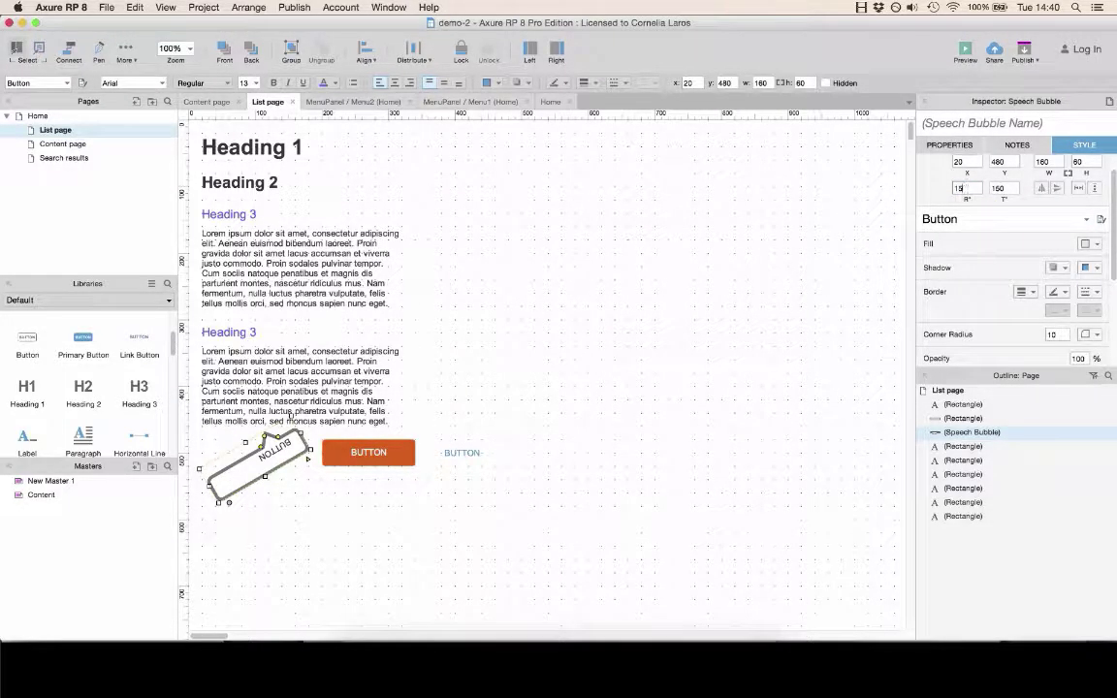
type("45")
key("Return")
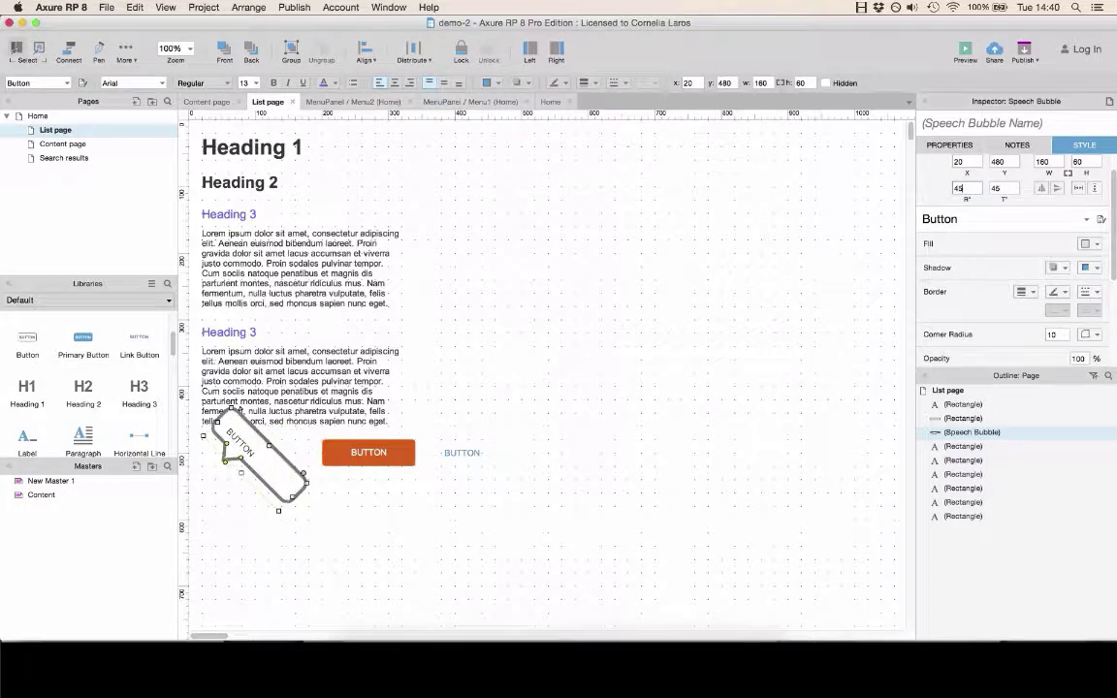
left_click(1003, 188)
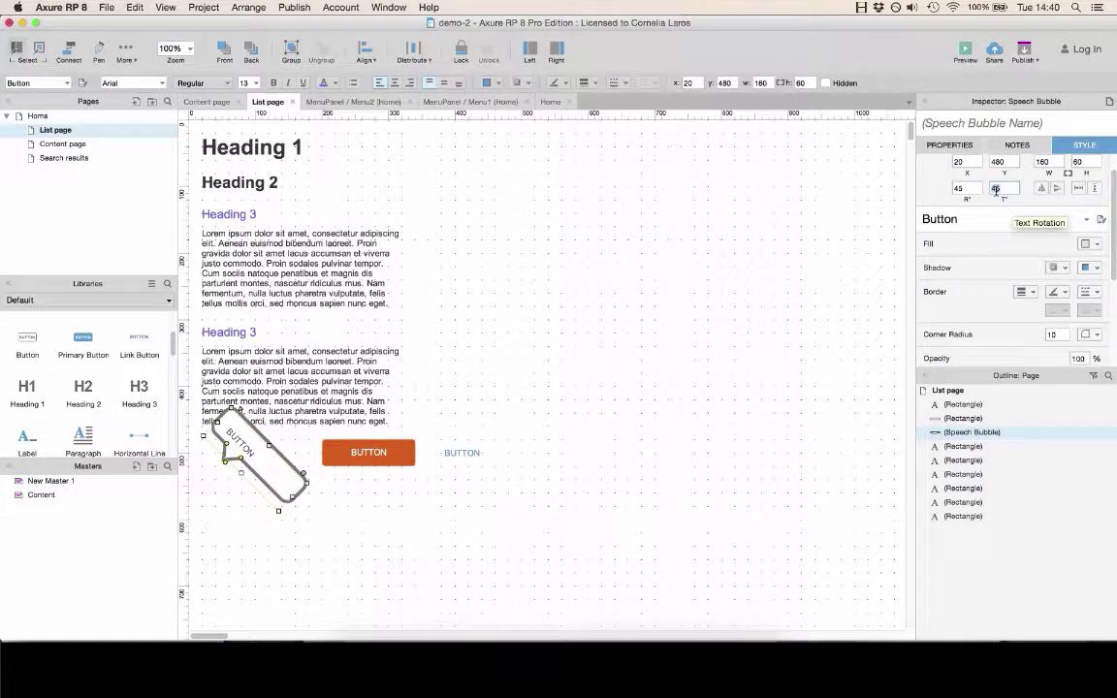
type("0")
key("Return")
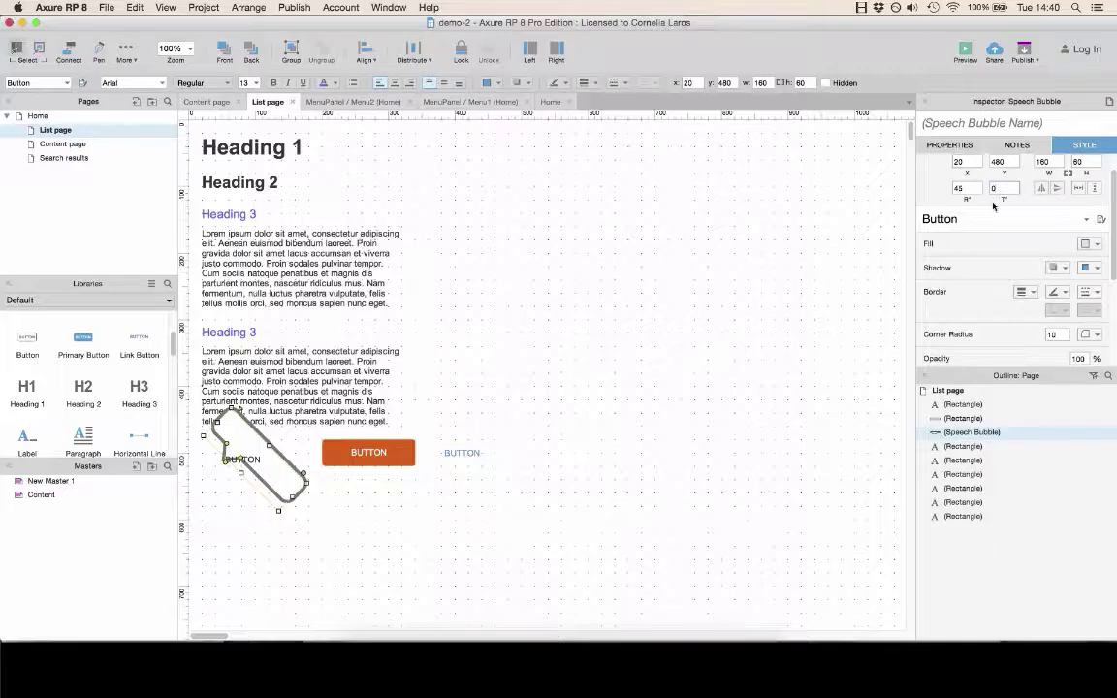
Resize the rotated speech bubble to about 102 × 109
left_click(411, 494)
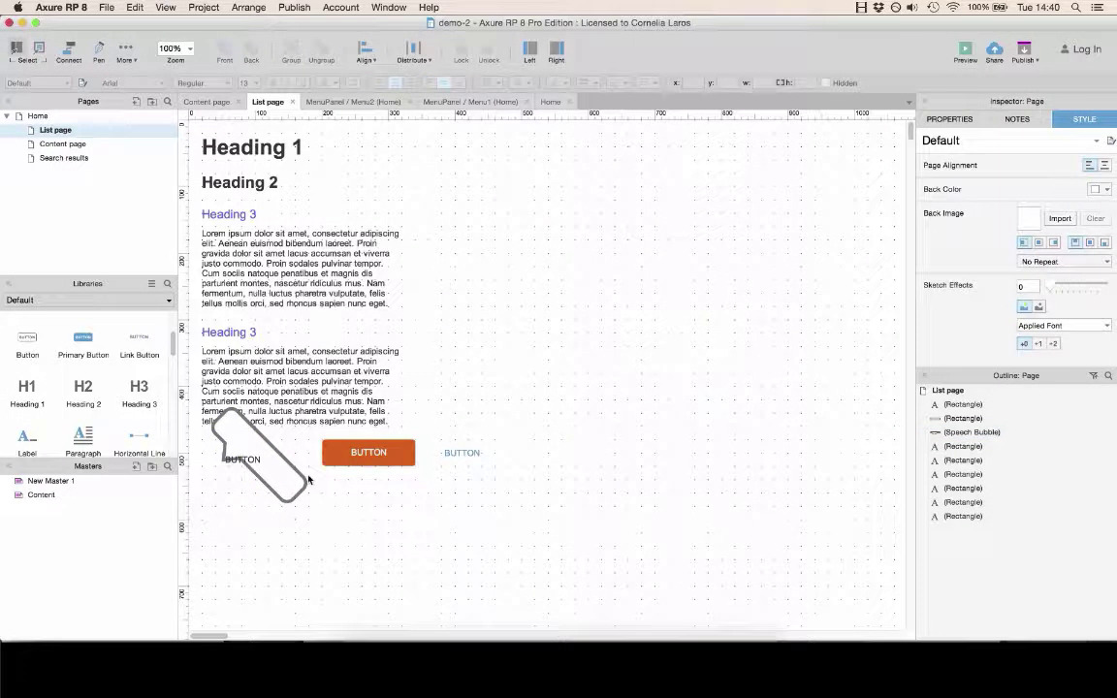
left_click(258, 441)
left_click_drag(250, 457, 252, 524)
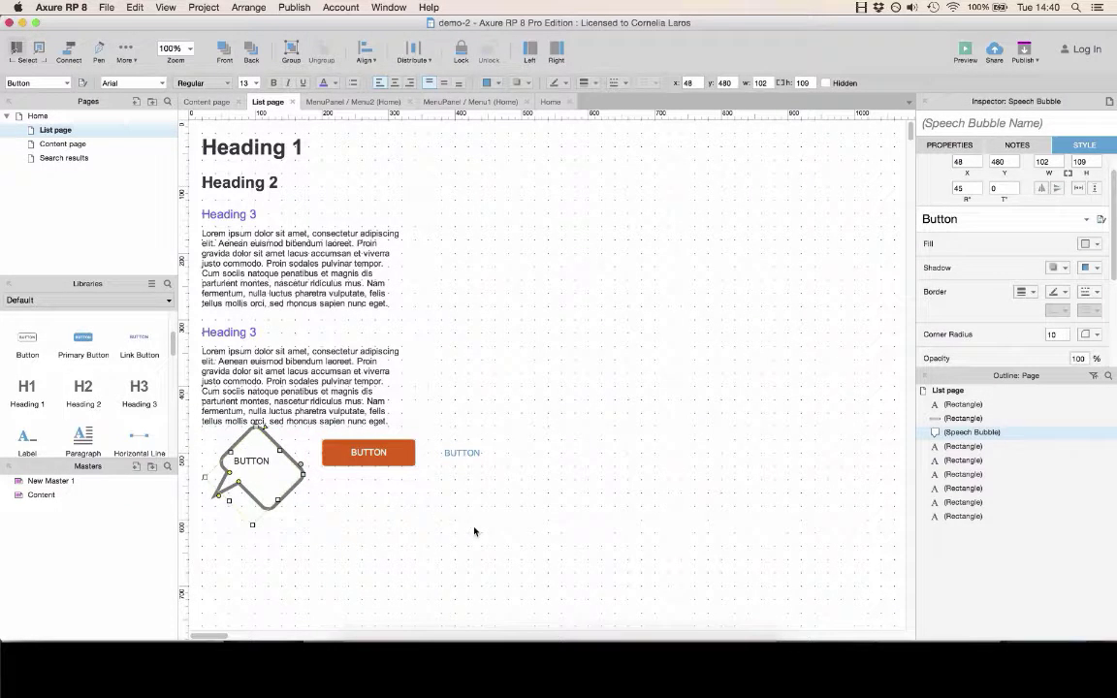
left_click(475, 531)
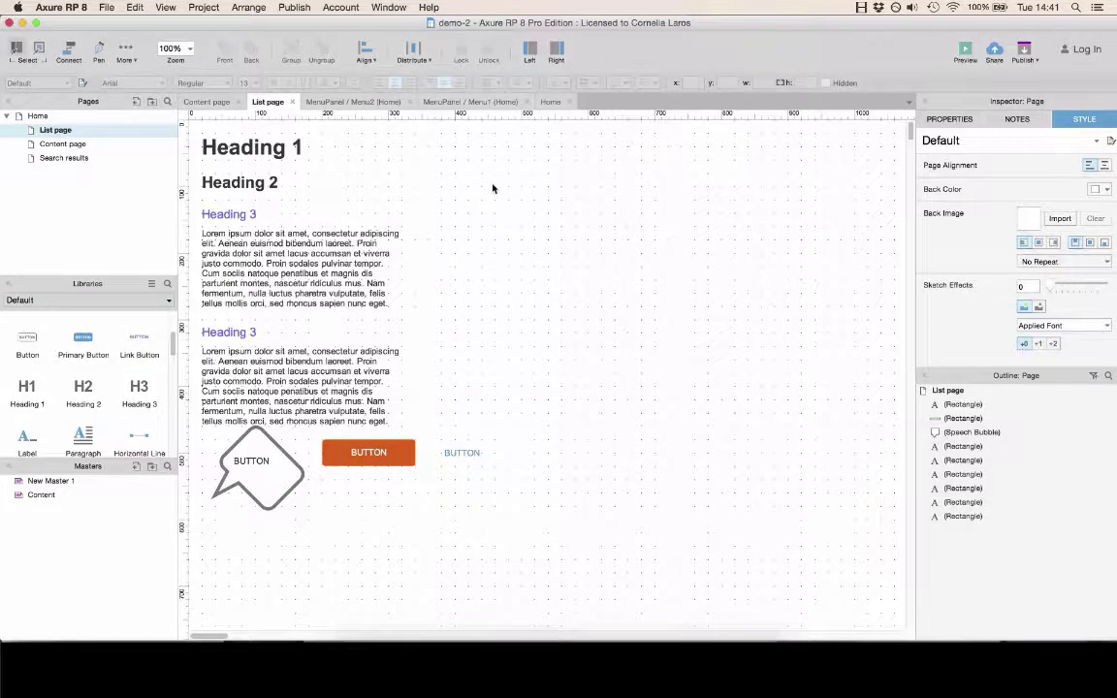
In the Widget Style Manager, give the Button style a thinner line and underlined text
left_click(204, 6)
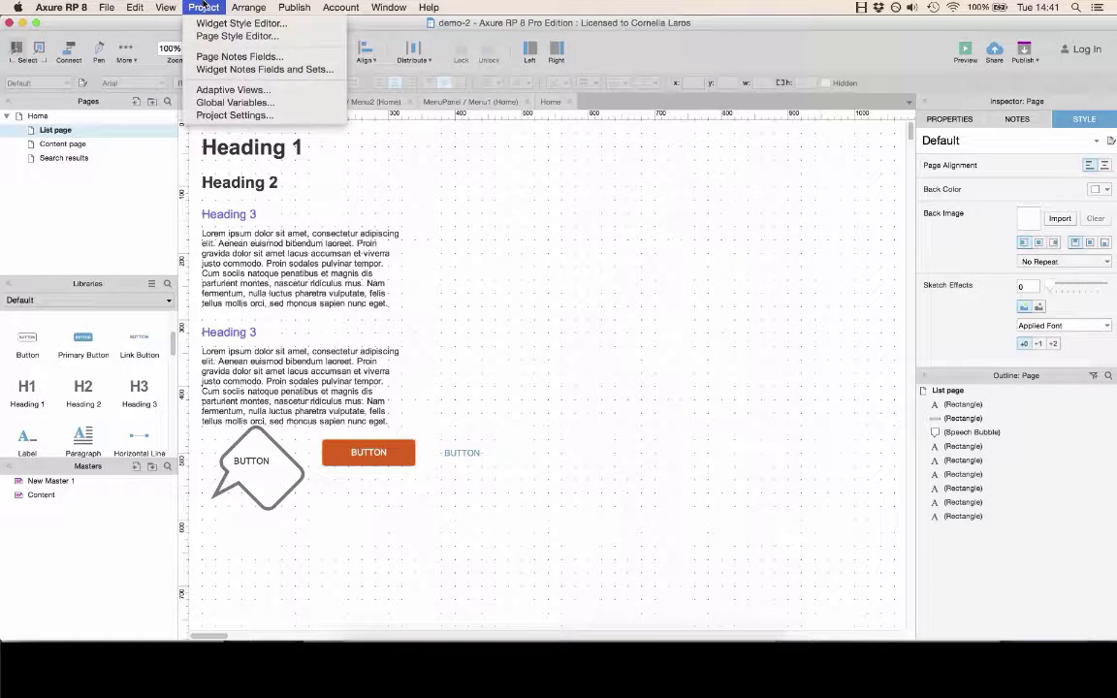
left_click(316, 24)
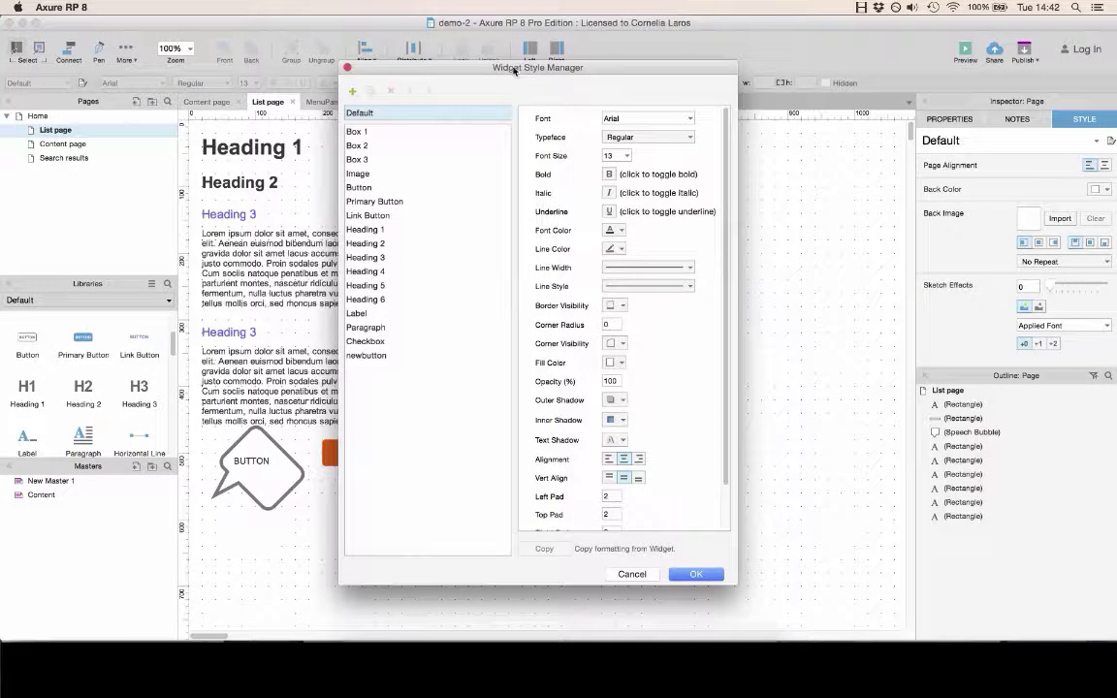
left_click_drag(514, 71, 747, 70)
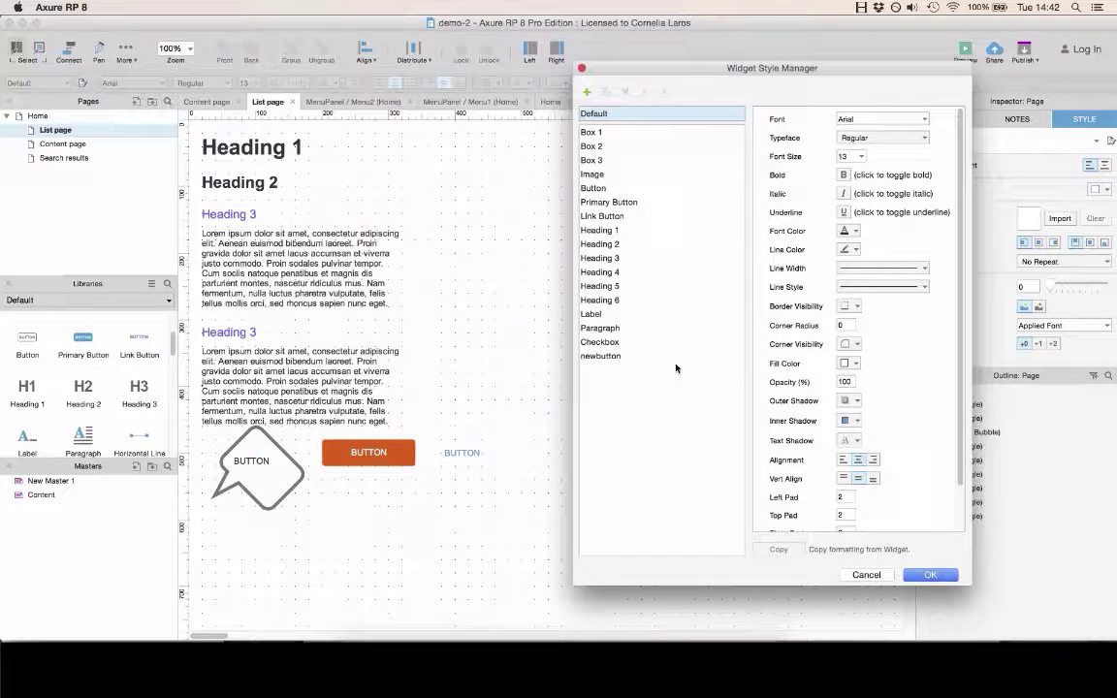
left_click(673, 133)
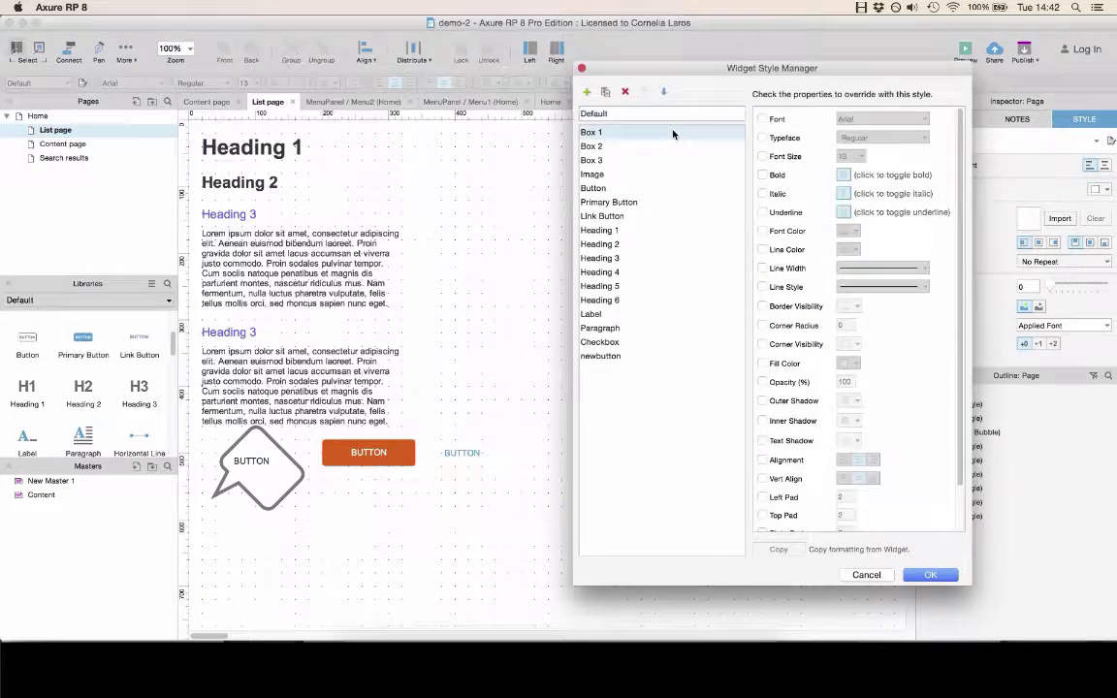
left_click(636, 188)
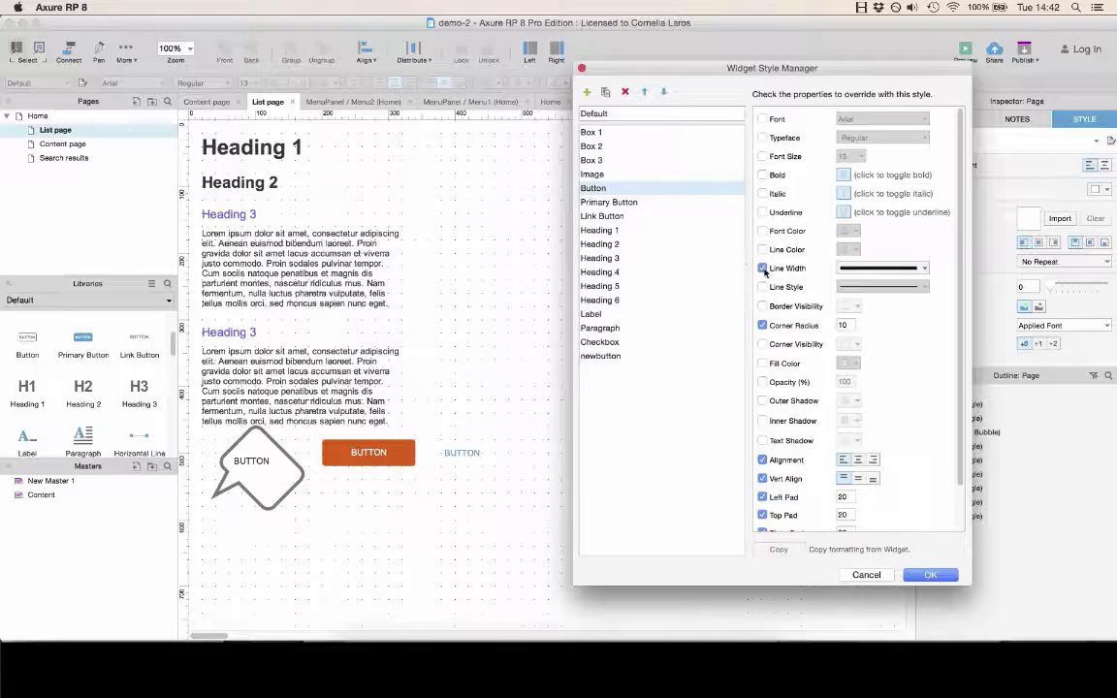
left_click(882, 268)
left_click(870, 305)
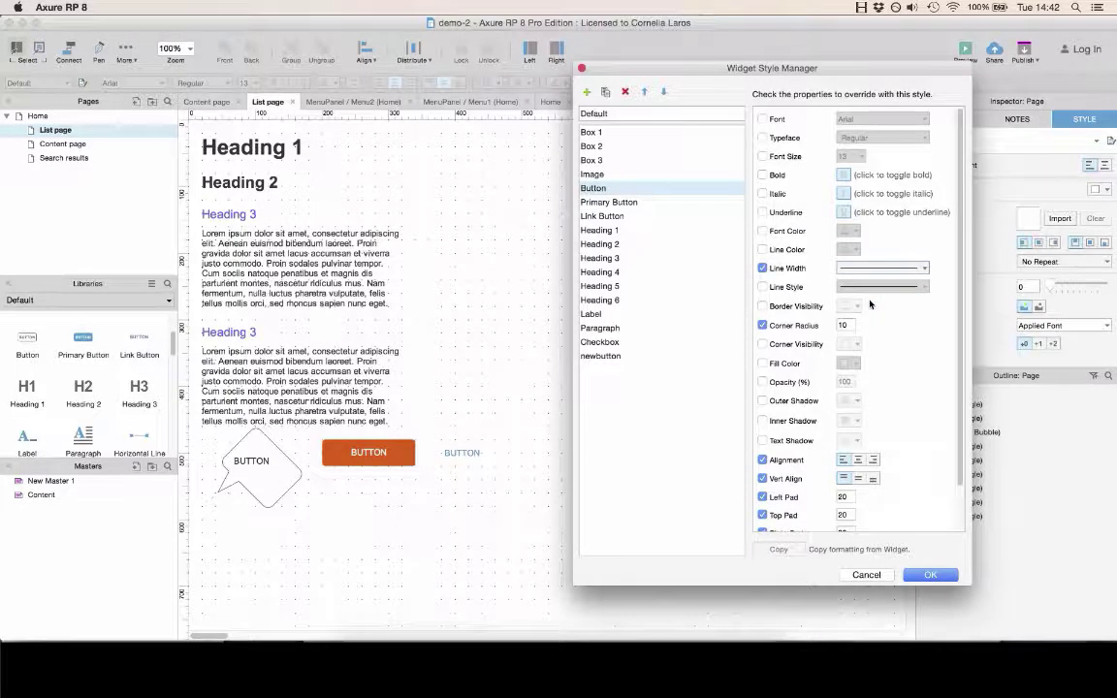
left_click(763, 211)
Set the Heading 2 style's fill colour to blue
left_click(618, 242)
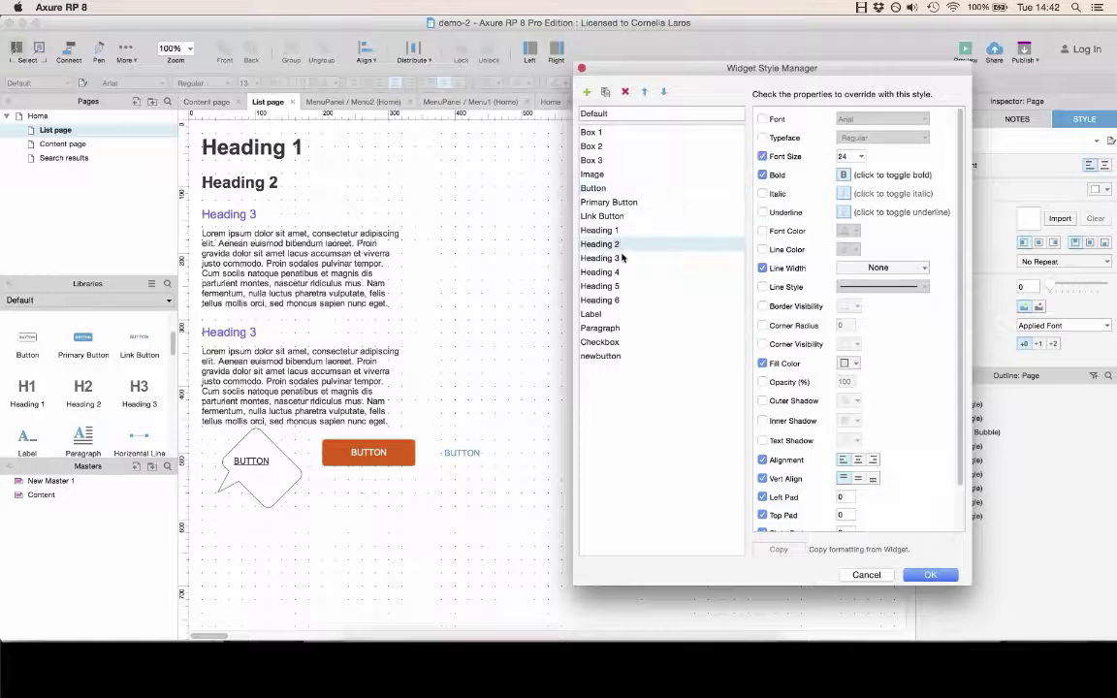
left_click(848, 363)
left_click(870, 463)
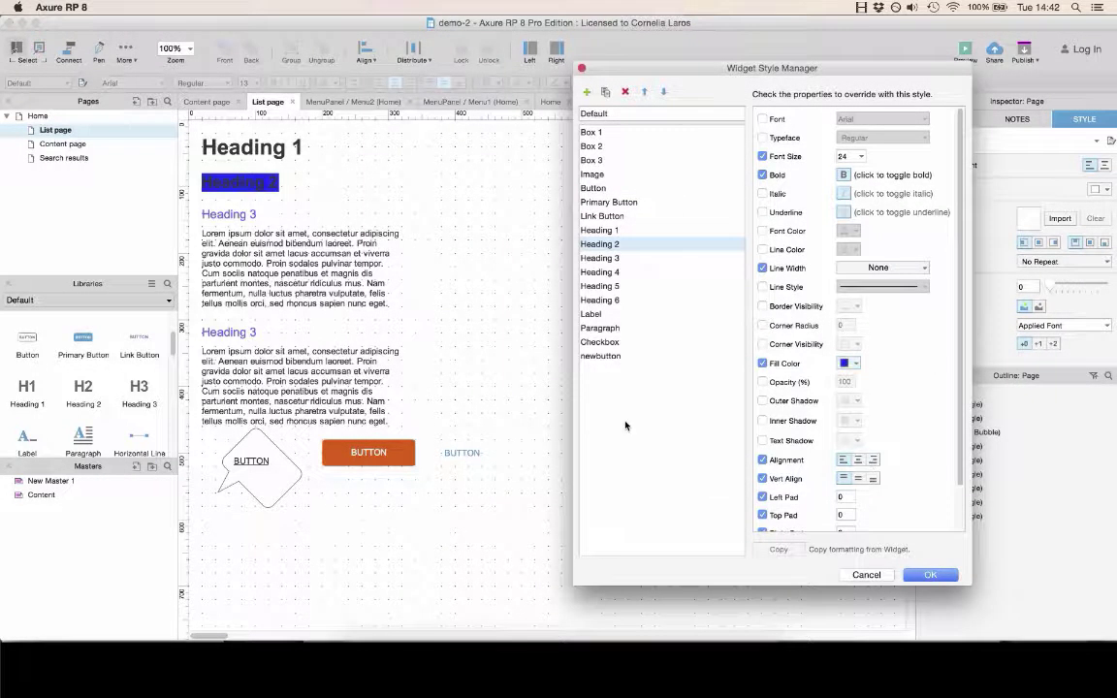